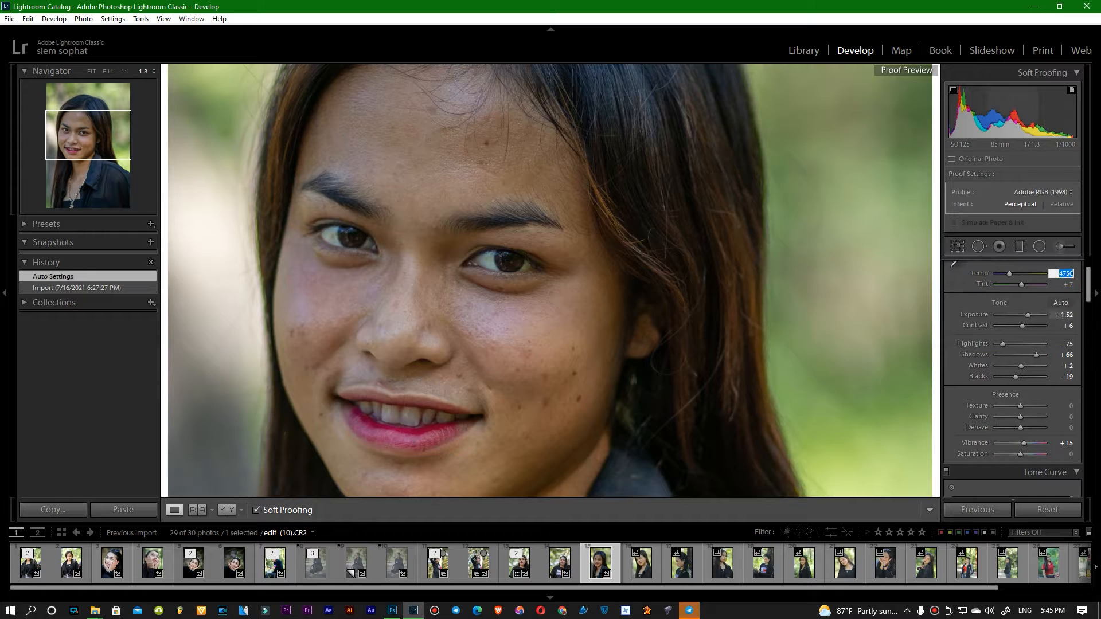
Set Texture to -12, Clarity to -7 and Dehaze to -10, and reshape the tone curve with a custom point
drag(1020, 406, 1023, 433)
scroll(1018, 427, down, 2)
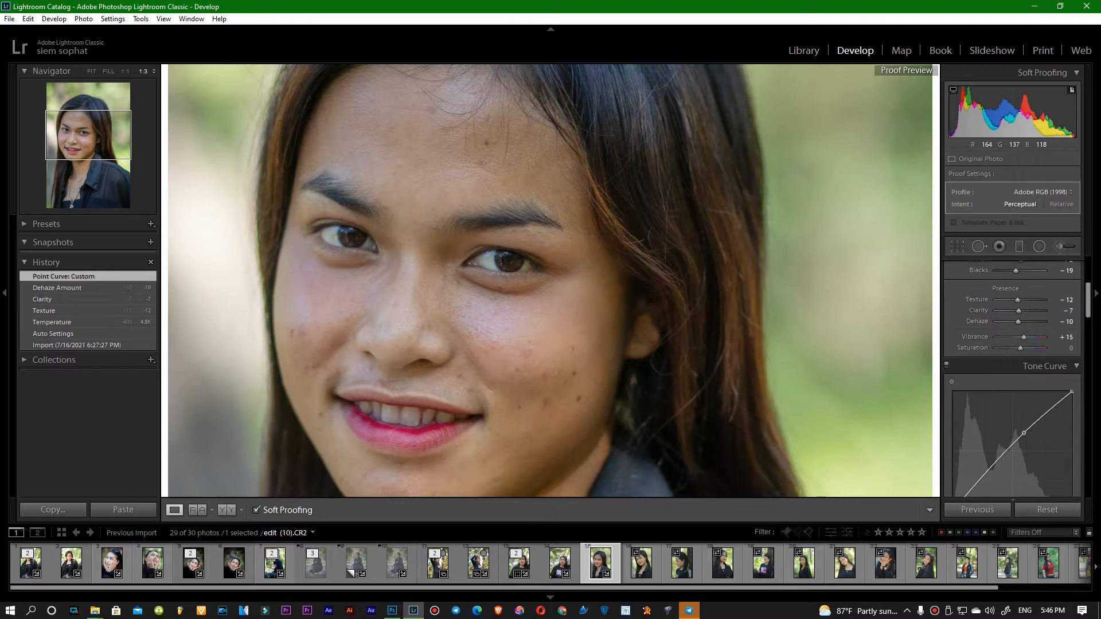
Adjust the photo's sharpening and set the luminance noise reduction to 43
drag(573, 355, 573, 313)
scroll(573, 313, down, 1)
drag(1087, 300, 1088, 422)
drag(1002, 353, 1002, 353)
drag(996, 415, 1017, 415)
click(550, 279)
Shift the red and orange hues, and set red saturation to +16 and orange saturation to -11
drag(1087, 421, 1088, 337)
drag(1021, 362, 1019, 373)
drag(1021, 468, 1018, 479)
Set luminance to +11 for red, +13 for orange and -27 for yellow, and yellow saturation to -53
click(802, 298)
drag(1087, 337, 1087, 355)
drag(1021, 449, 1015, 471)
drag(1022, 365, 1008, 365)
Shift the aqua and blue hues, and set green luminance to -64 and green saturation to +16
drag(1021, 282, 1012, 282)
drag(1021, 293, 1018, 293)
click(636, 298)
drag(1021, 482, 1005, 482)
drag(1021, 376, 1032, 410)
Set aqua luminance to +36, purple luminance to +42 and purple saturation to -24
scroll(1026, 376, up, 3)
scroll(1022, 368, down, 2)
scroll(1023, 368, down, 3)
drag(1021, 303, 1016, 304)
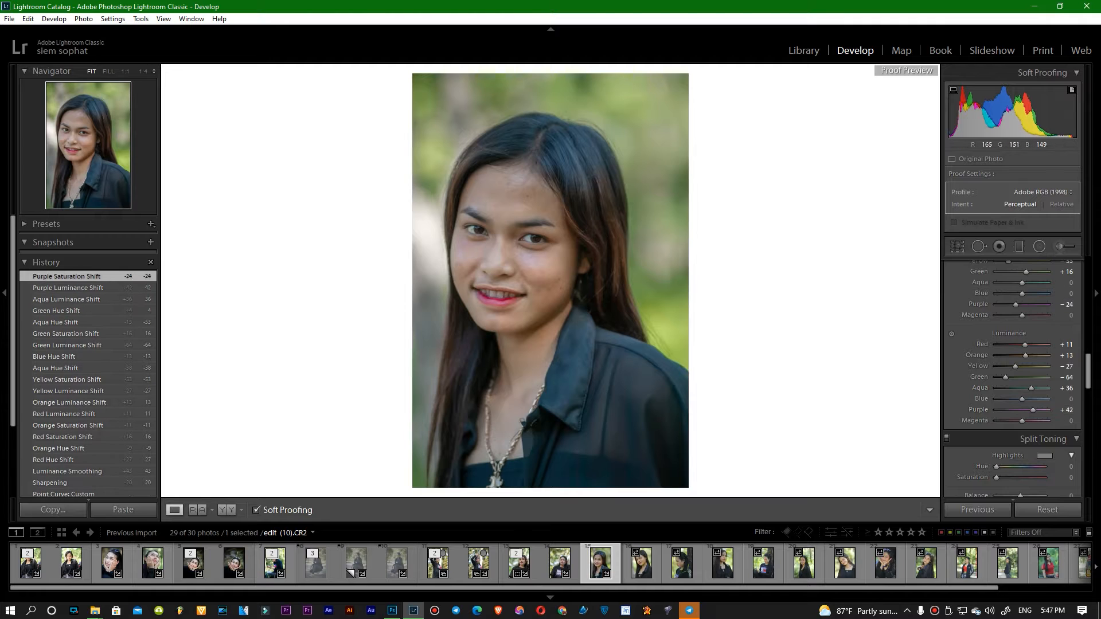
Set purple to hue +27, saturation -9, luminance +27, and magenta to hue +16, saturation -13, luminance +20
drag(1021, 420, 1019, 374)
click(519, 214)
scroll(1020, 373, up, 3)
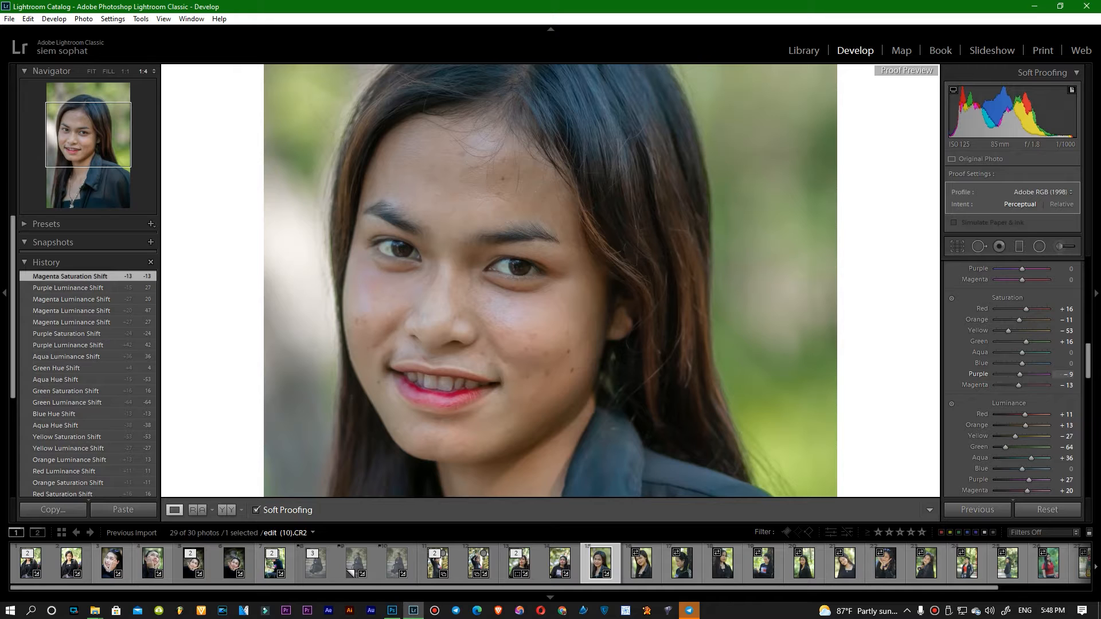
drag(1021, 269, 1028, 268)
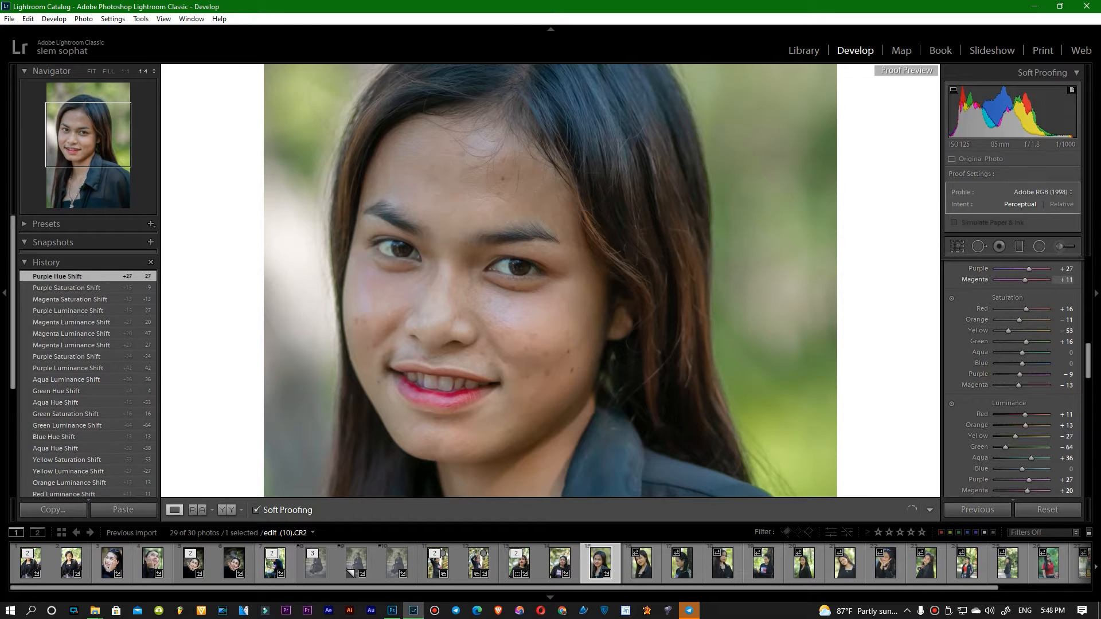
Set Whites to -19 and Blacks to -31, and reduce the Shadows of the portrait
key(z)
drag(1087, 364, 1087, 302)
drag(1015, 278, 1015, 268)
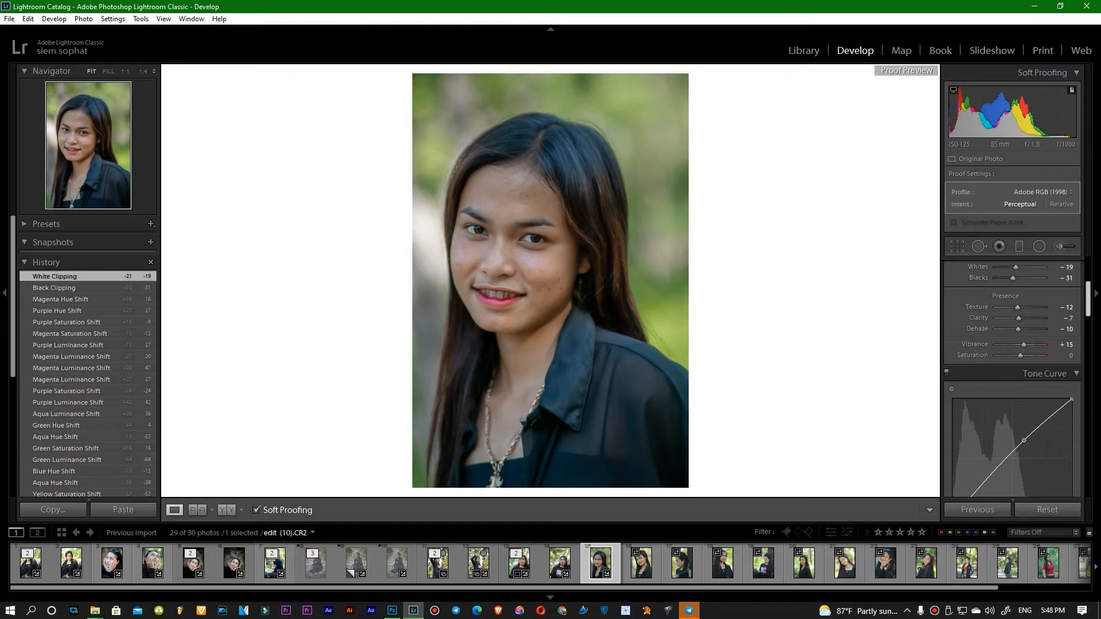
drag(1088, 299, 1087, 287)
drag(1036, 338, 1025, 348)
Open the color-graded portrait in Photoshop for retouching
click(593, 293)
right_click(532, 231)
click(762, 330)
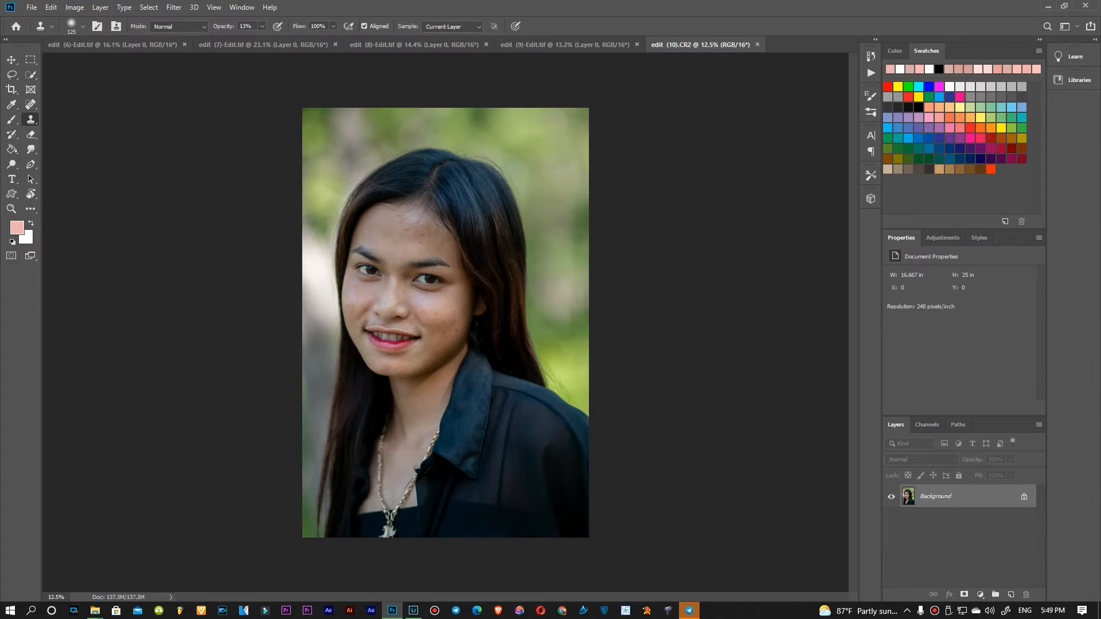
scroll(422, 329, up, 8)
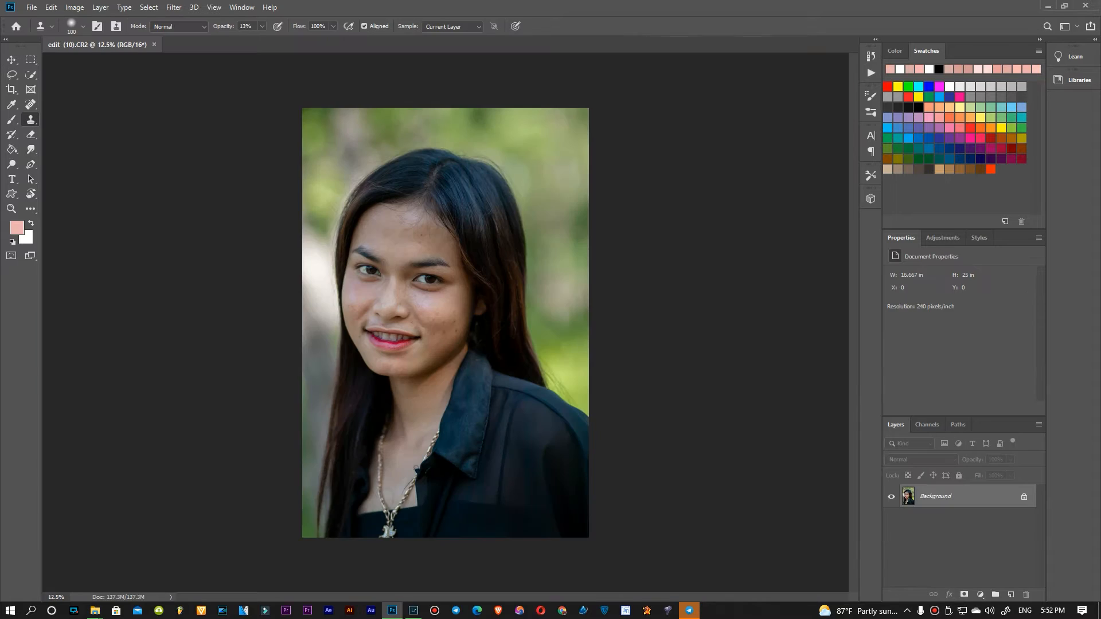
Convert the Background layer to a smart object and rasterize it into a regular pixel layer
right_click(974, 497)
key(Escape)
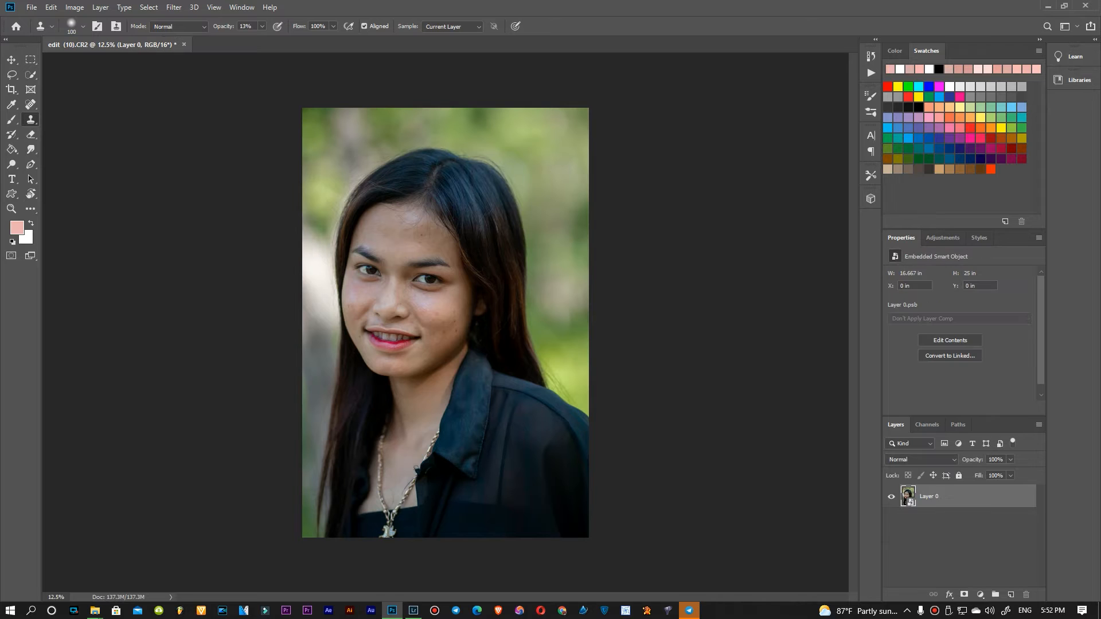
right_click(974, 496)
click(985, 197)
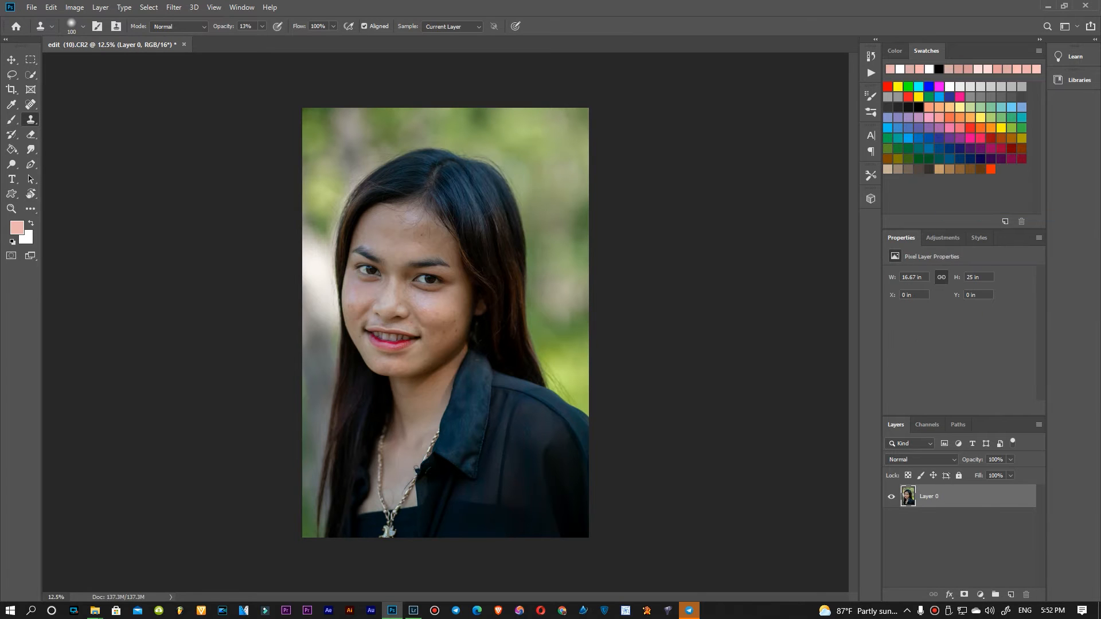
Clone out the blemishes in the middle of the image-right cheek with a 175 px Clone Stamp brush
scroll(439, 309, up, 5)
click(509, 317)
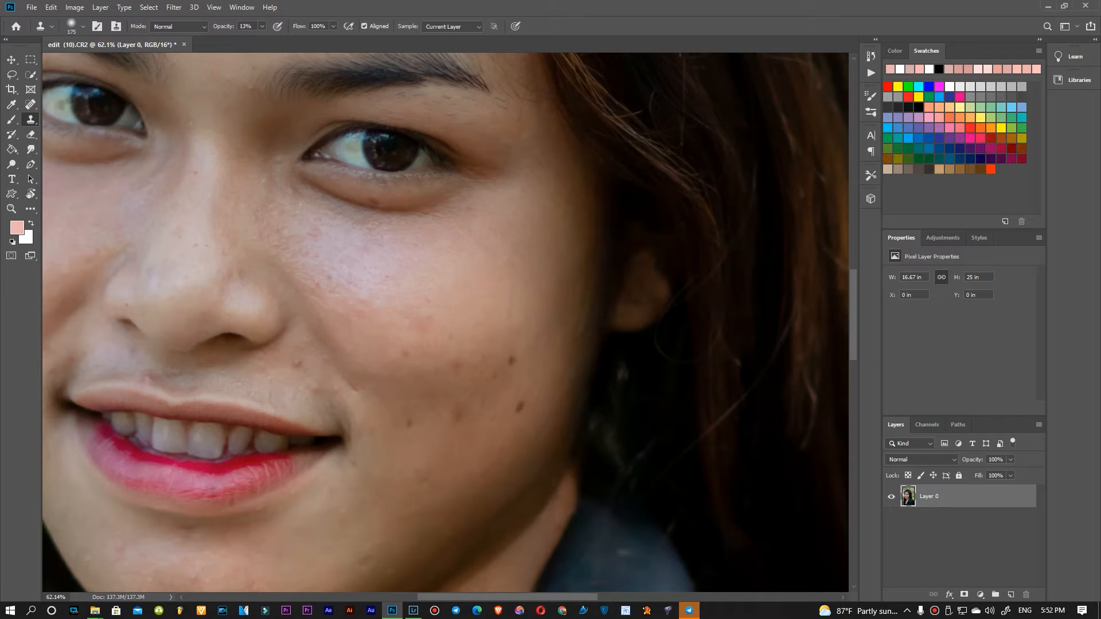
click(450, 368)
click(457, 414)
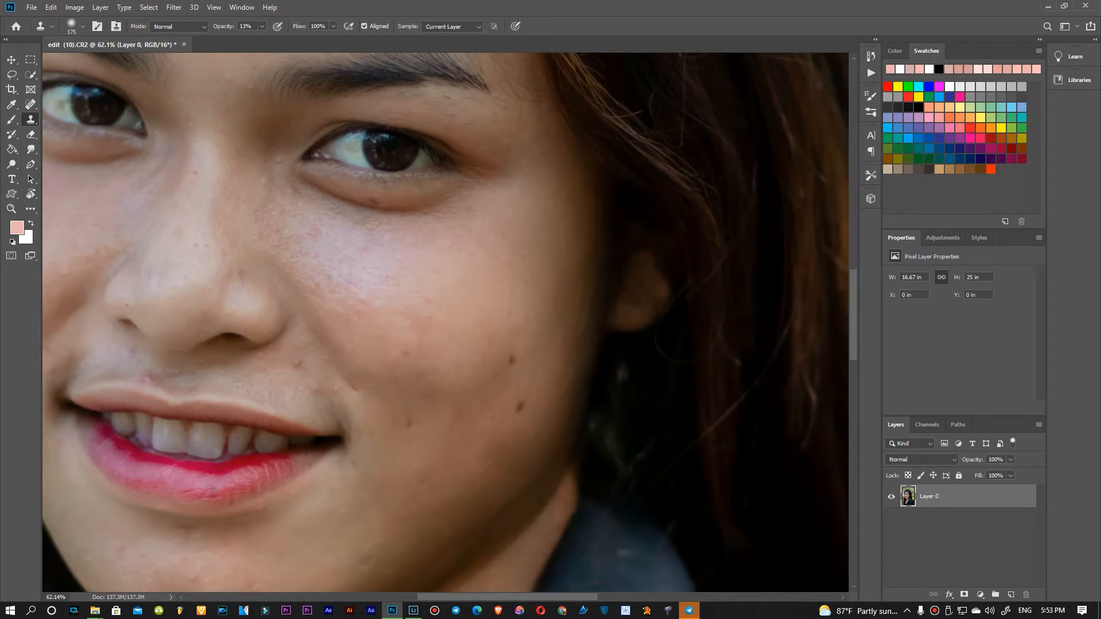
Clone out the two dark moles on the outer image-right cheek with a 100 px Clone Stamp brush
key([)
key([)
key([)
scroll(514, 428, up, 3)
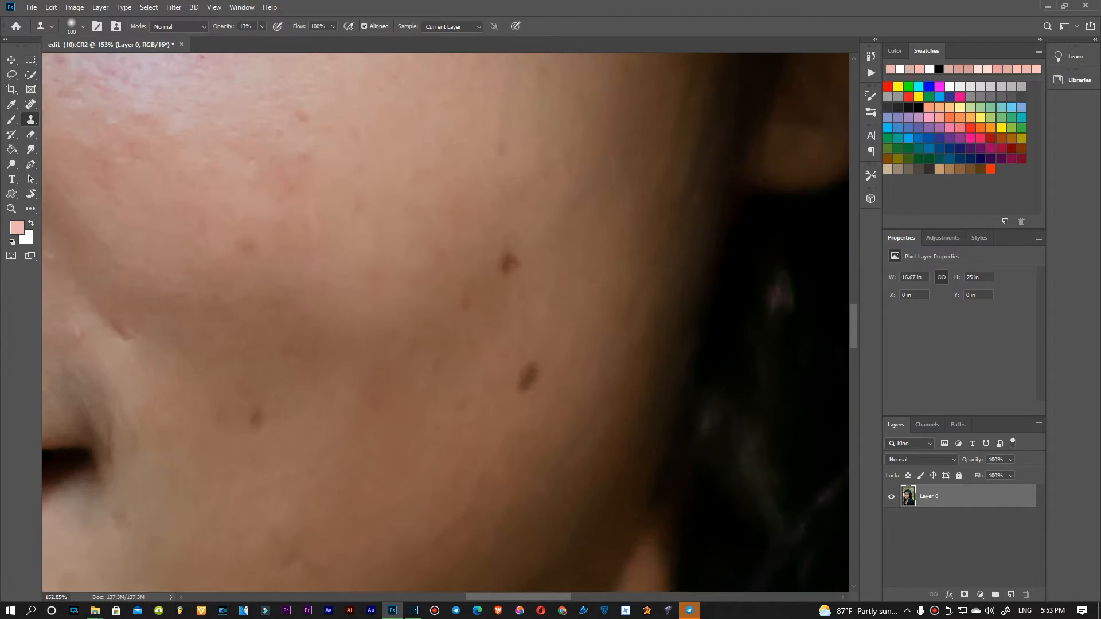
click(528, 377)
click(527, 377)
click(508, 262)
Clone out the blemishes between the nose and the image-right corner of the mouth
drag(412, 246, 619, 409)
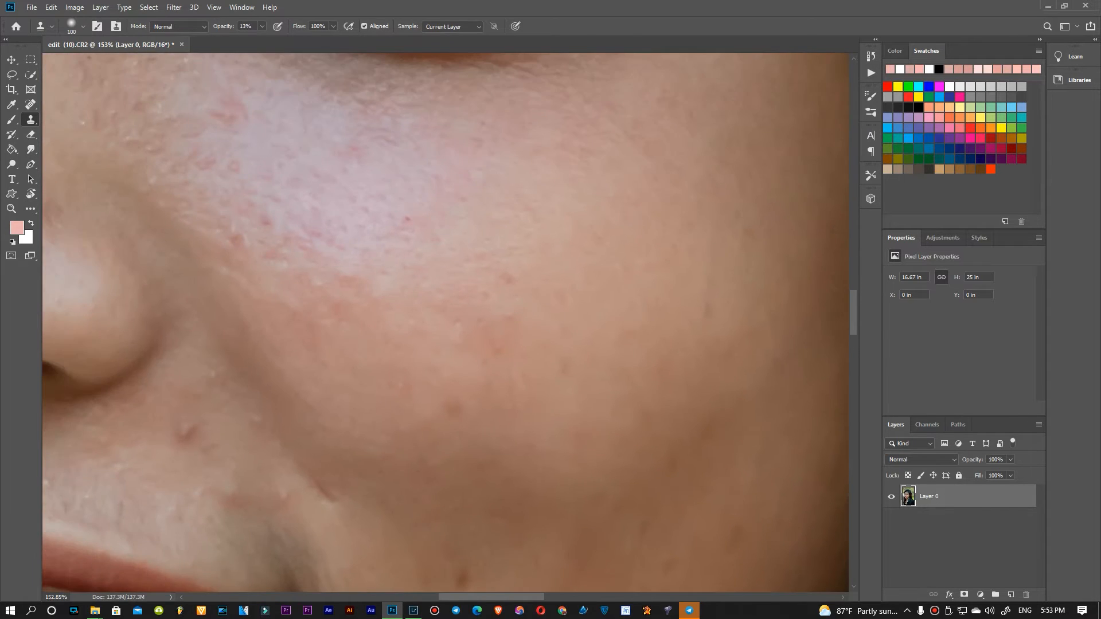
drag(484, 413, 668, 361)
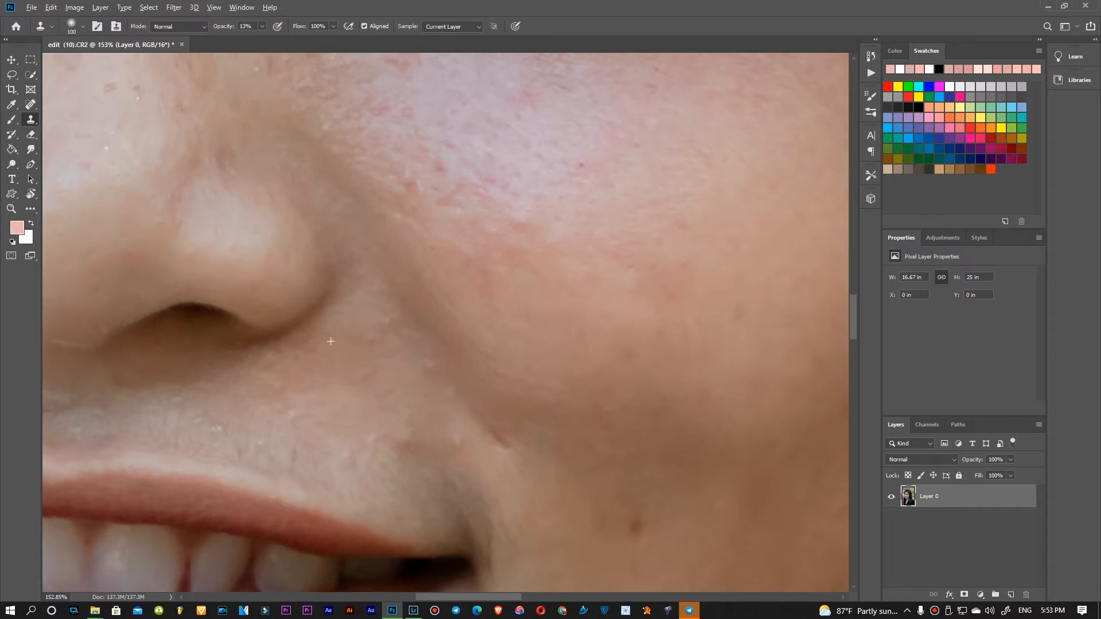
click(404, 445)
Smooth the shiny, reddish patch on the image-right cheek with a 250 px Clone Stamp brush and skin sampled from beside it
drag(437, 384, 465, 549)
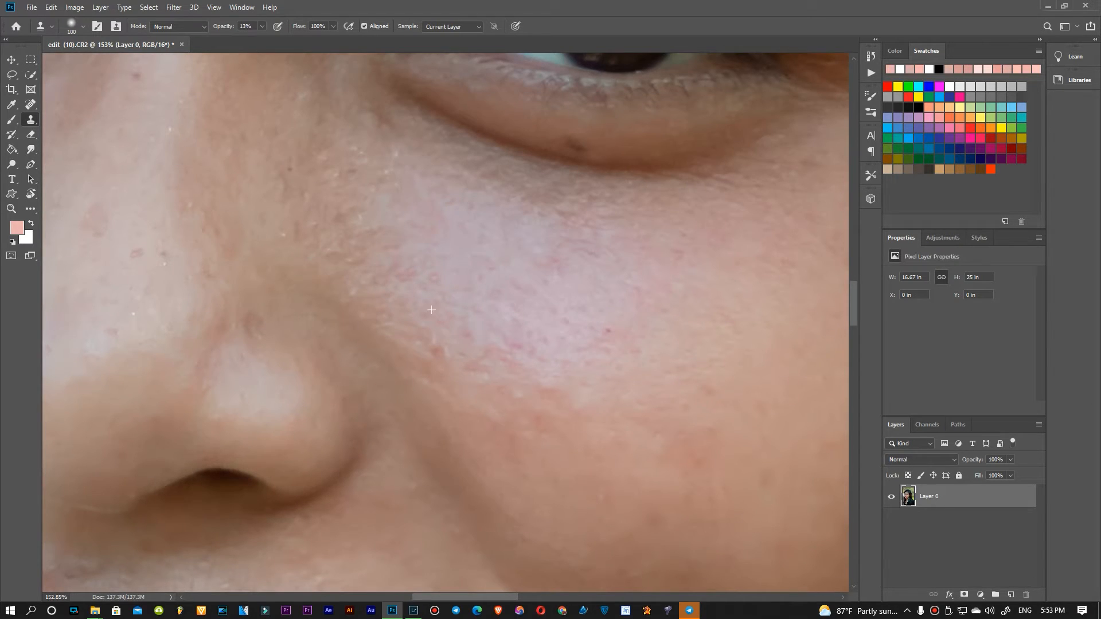
drag(657, 341, 512, 310)
key(bracketright)
key(bracketright)
key(bracketright)
key(bracketright)
key(bracketright)
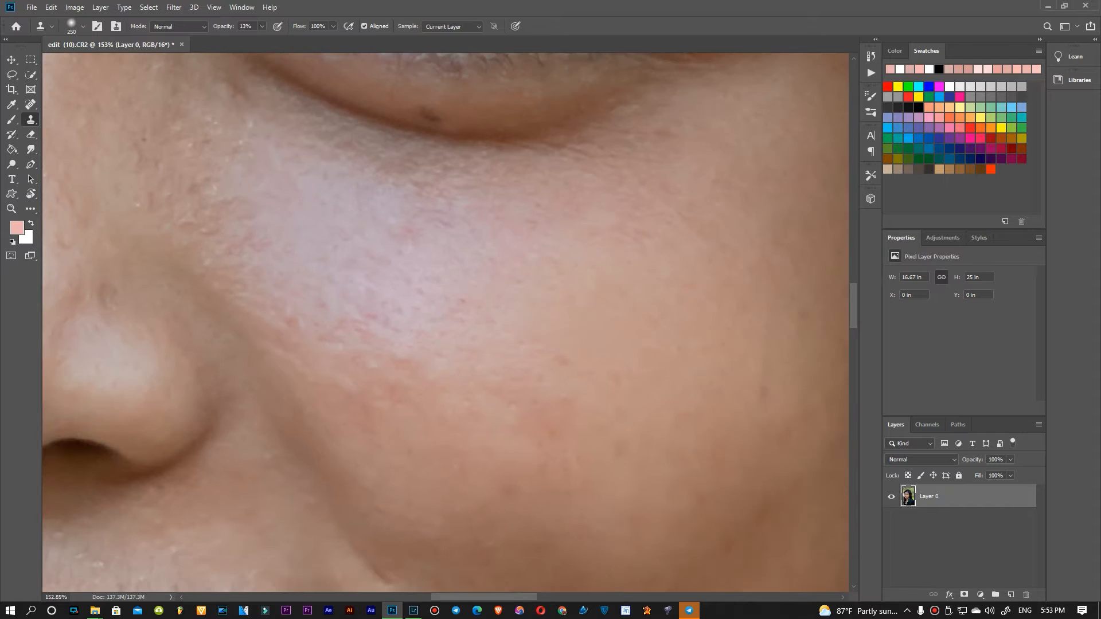
alt+click(609, 286)
click(381, 282)
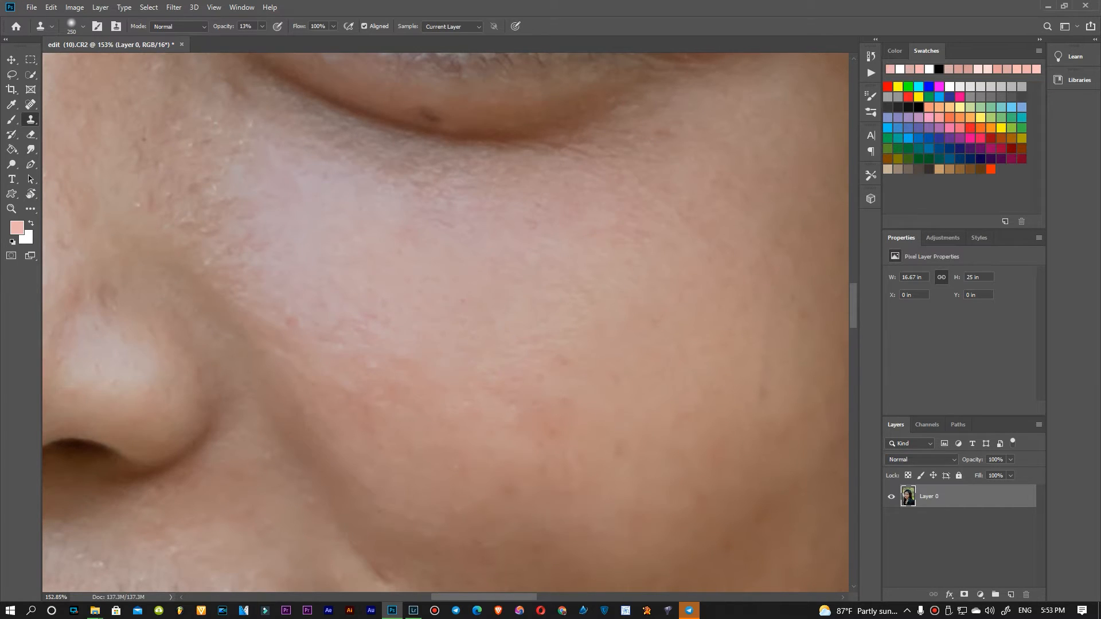
Even out the remaining redness on the image-right cheek beside the nose with a 150 px Clone Stamp brush
drag(396, 269, 482, 342)
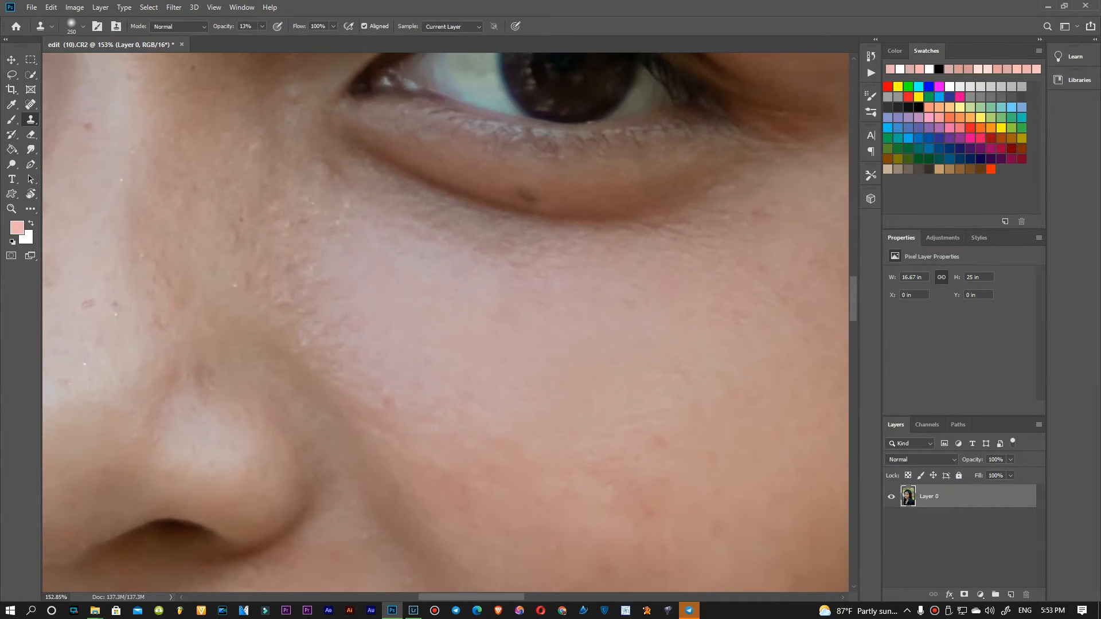
key(bracketleft)
key(bracketleft)
key(bracketleft)
drag(579, 504, 452, 285)
alt+click(513, 411)
click(552, 376)
scroll(519, 229, down, 6)
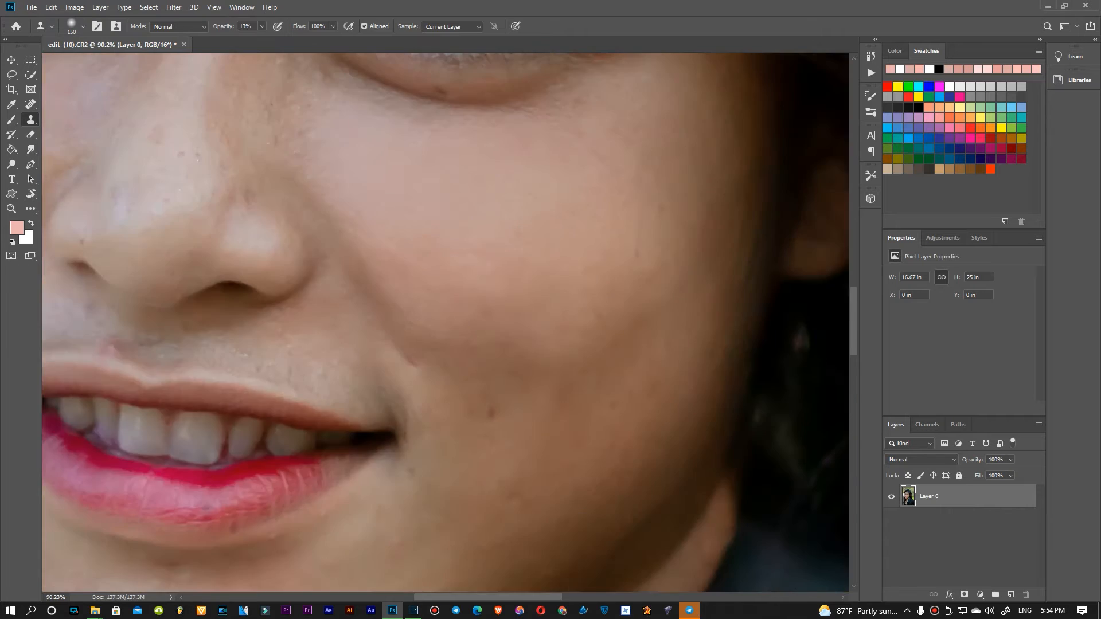
Clone out the small spots along the bridge and side of the nose with a 90 px Clone Stamp brush
scroll(376, 152, up, 6)
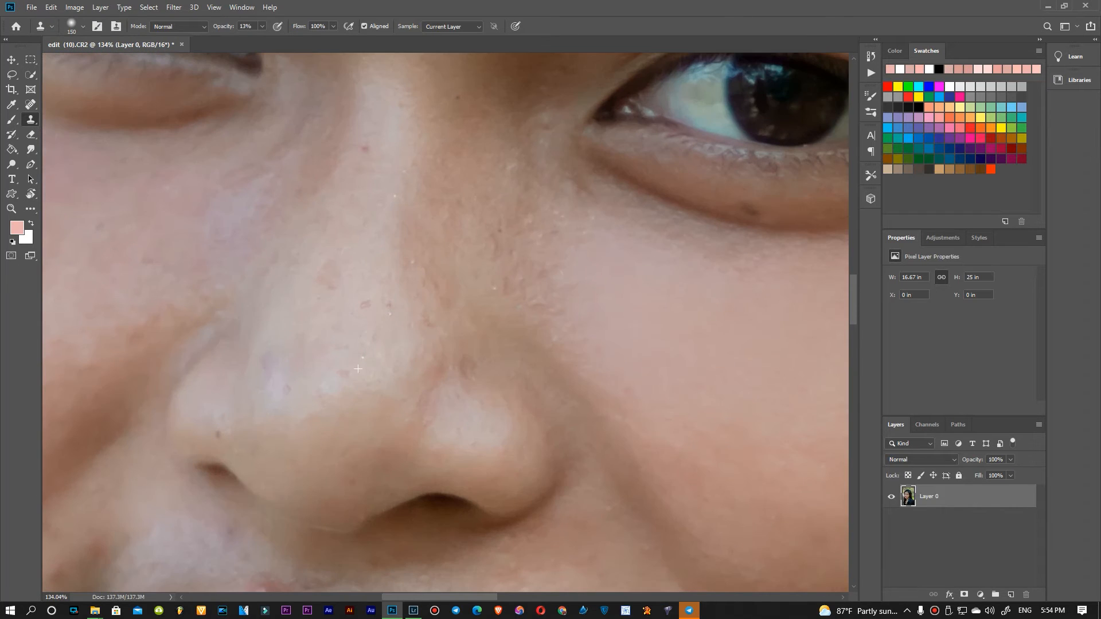
key(bracketleft)
key(bracketleft)
key(bracketleft)
scroll(345, 259, up, 3)
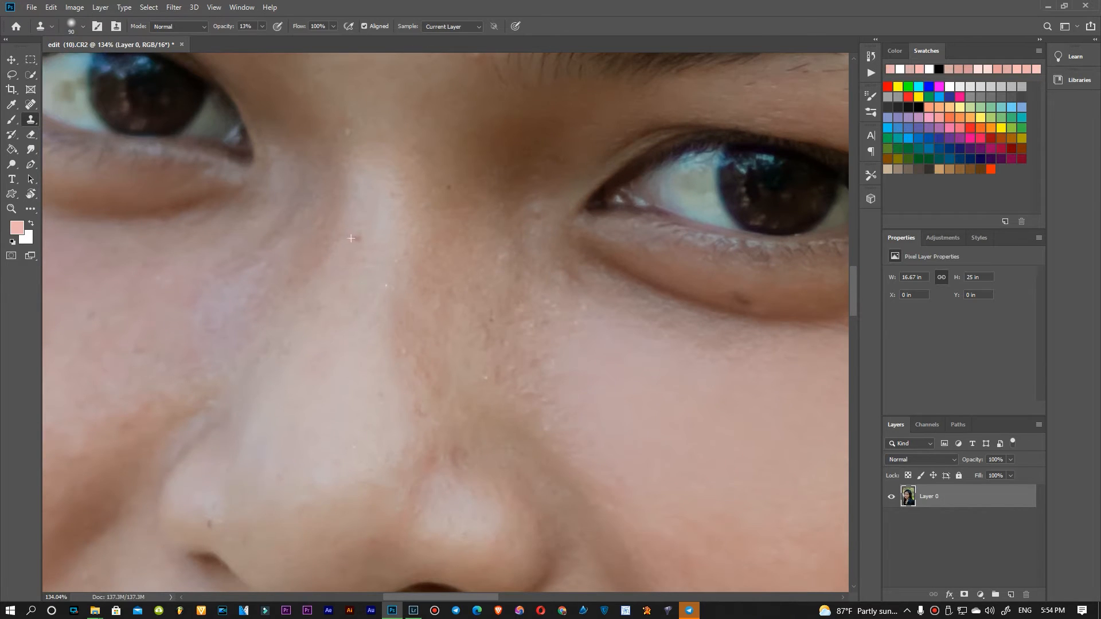
drag(476, 375, 468, 377)
Smooth the skin below the image-right eye with a 150 px Clone Stamp brush
drag(545, 339, 396, 289)
key(bracketright)
key(bracketright)
key(bracketright)
drag(670, 346, 625, 338)
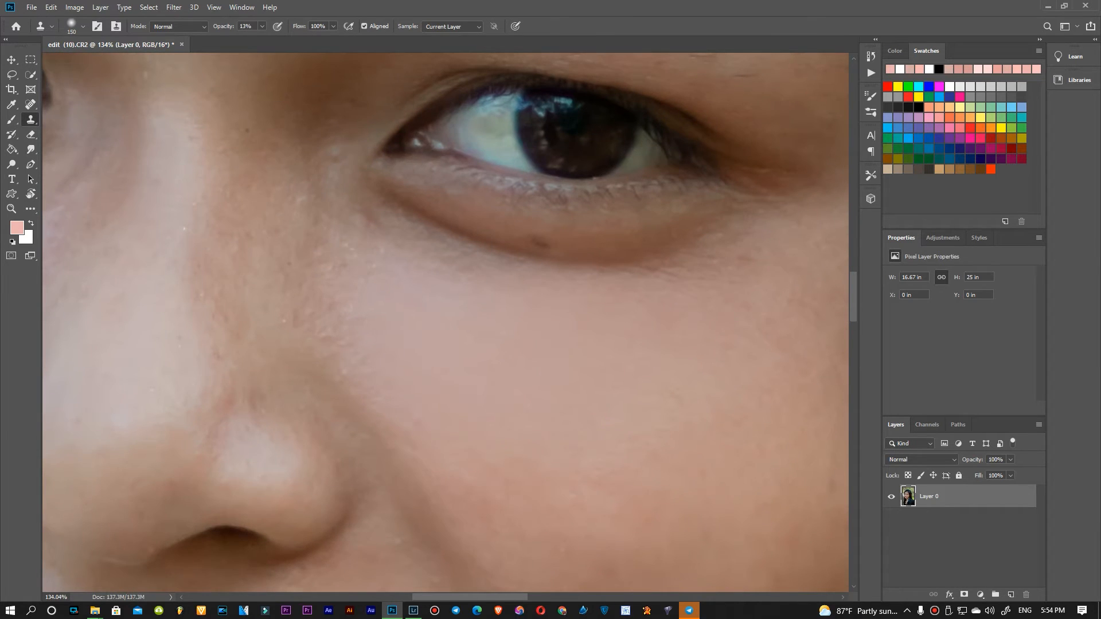
Clone out the dark spots on the outer image-left cheek using clean skin sampled just above them
drag(275, 275, 741, 328)
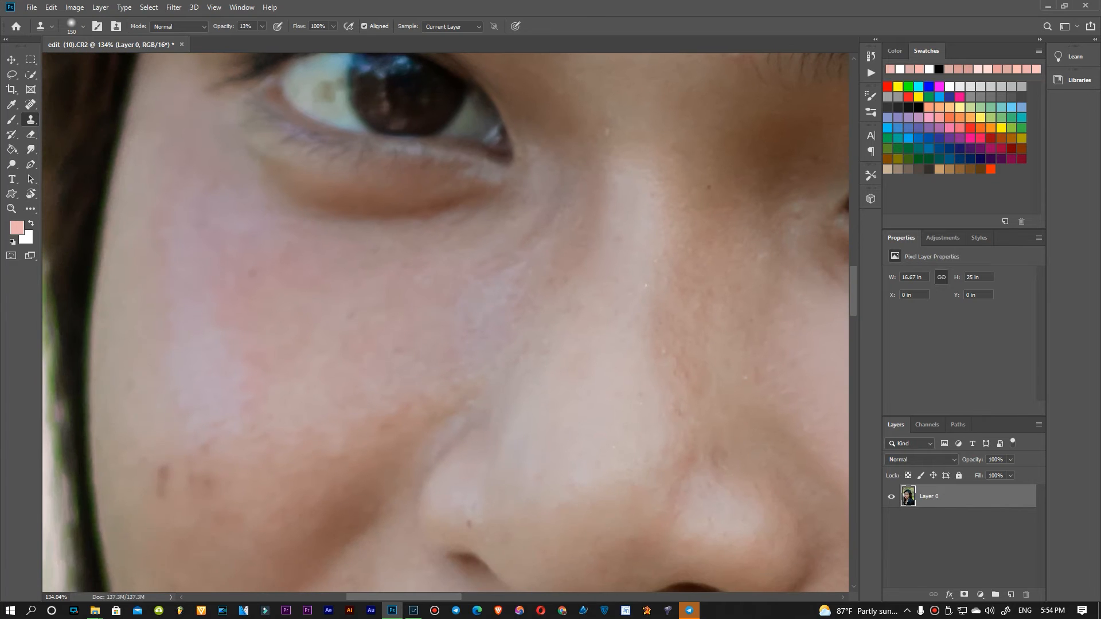
mouse_move(367, 339)
mouse_down()
mouse_move(671, 320)
mouse_move(653, 169)
mouse_up()
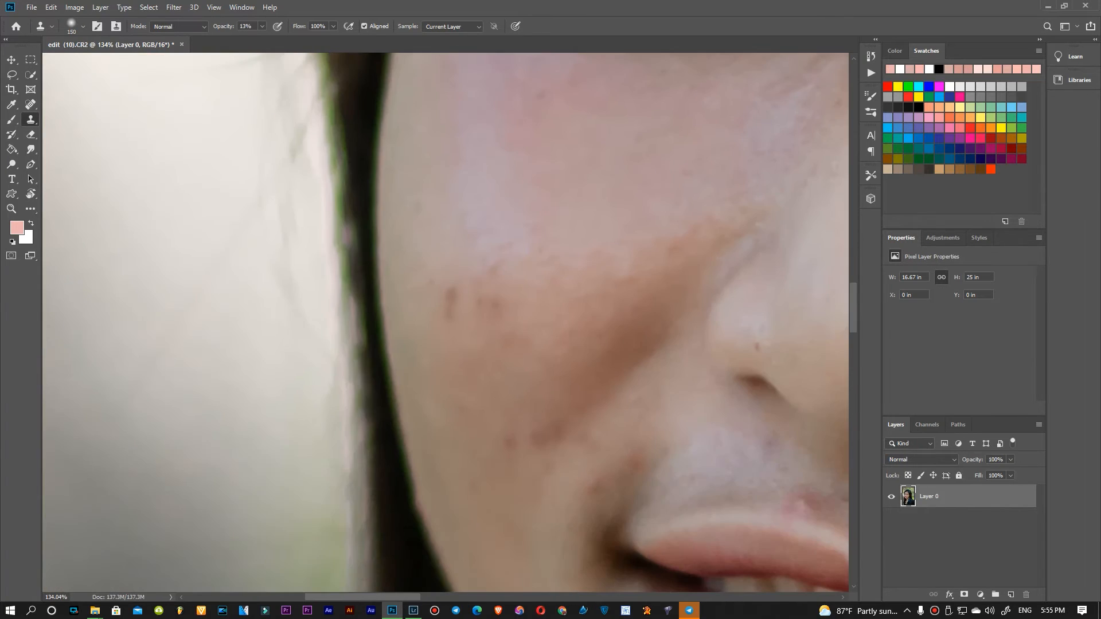
alt+click(448, 258)
click(453, 298)
click(462, 301)
Clone out the small spots on the lower image-left cheek with a 90 px Clone Stamp brush
scroll(455, 258, down, 3)
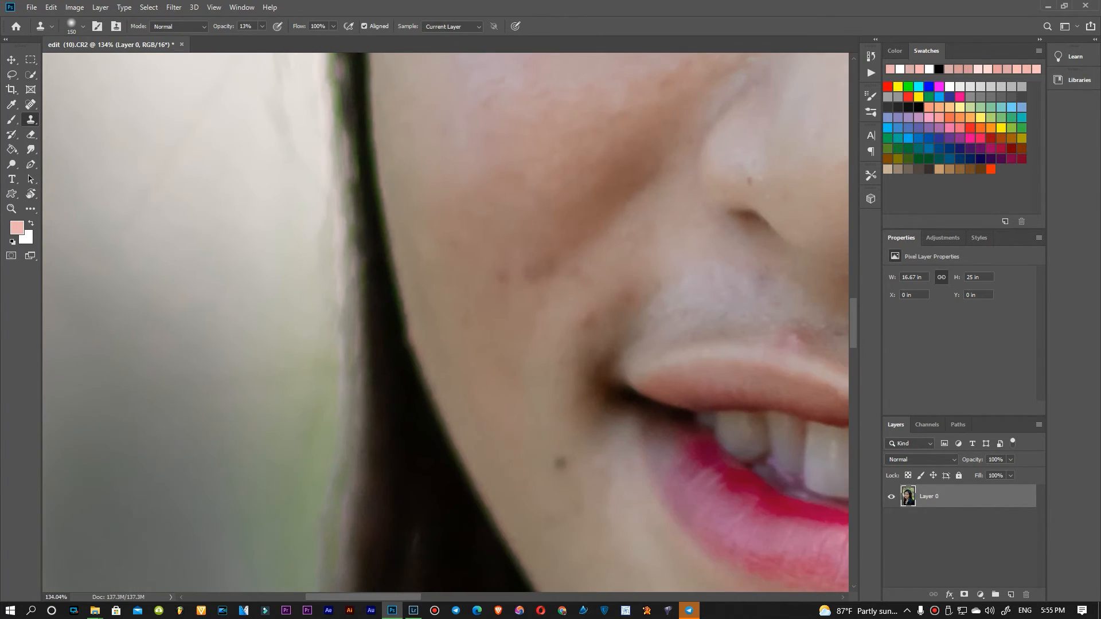
key(bracketleft)
key(bracketleft)
key(bracketleft)
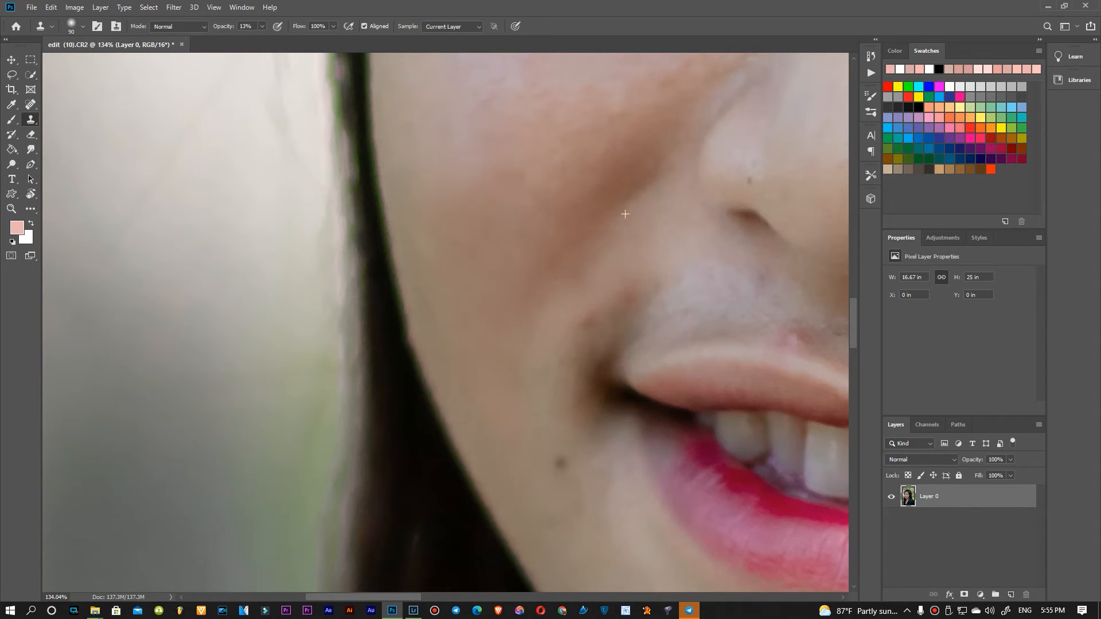
Clone out the red blemish above the upper lip and smooth the skin between the nose and lip
drag(588, 312, 414, 295)
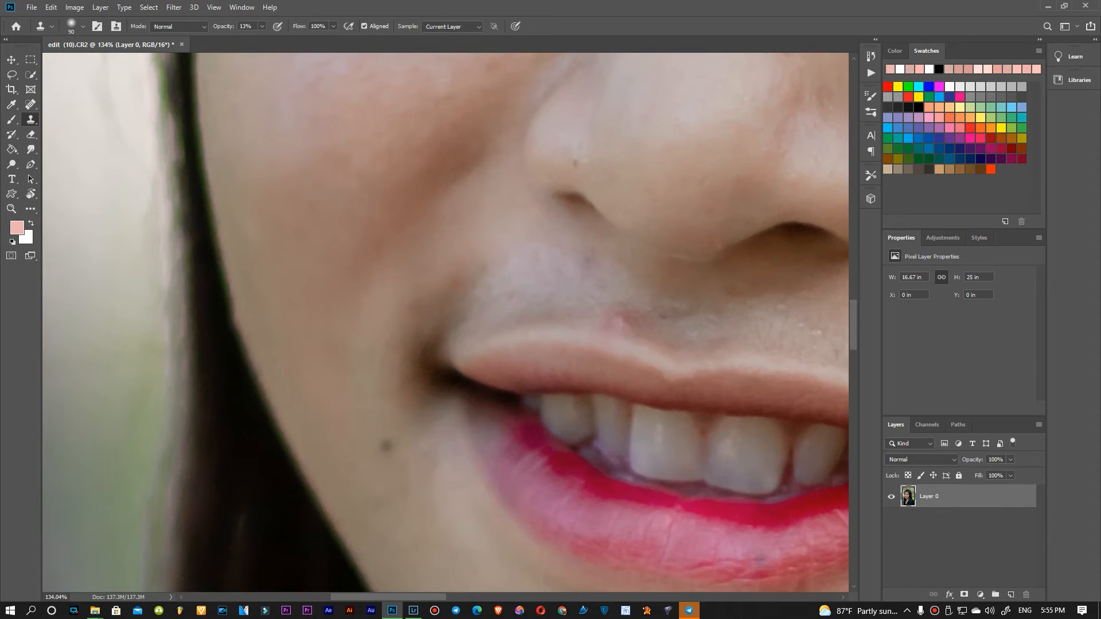
click(620, 315)
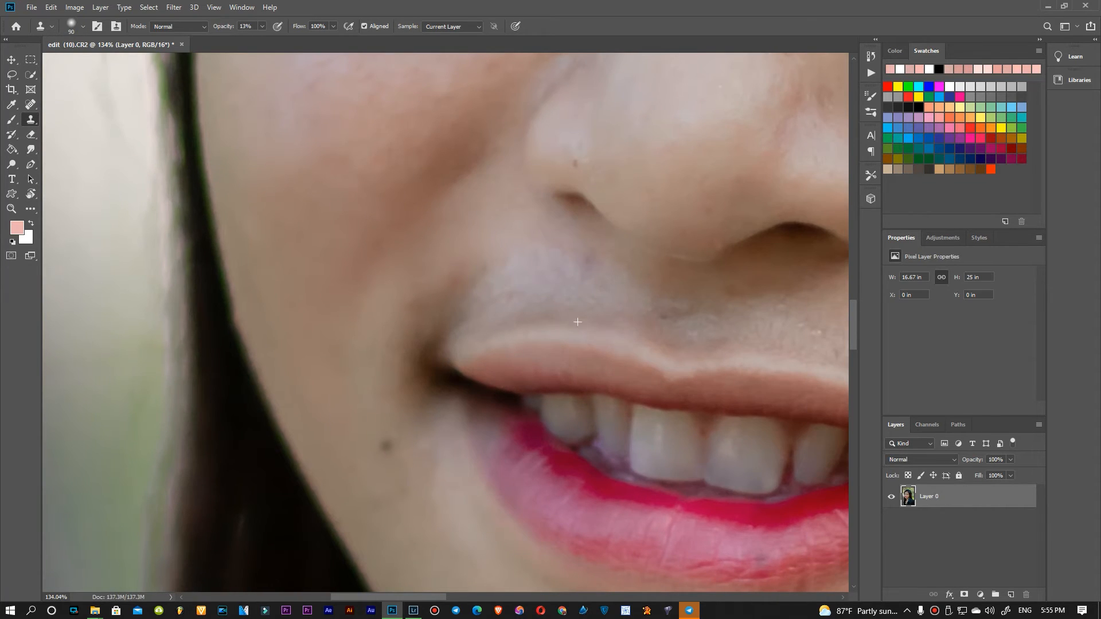
drag(577, 322, 430, 322)
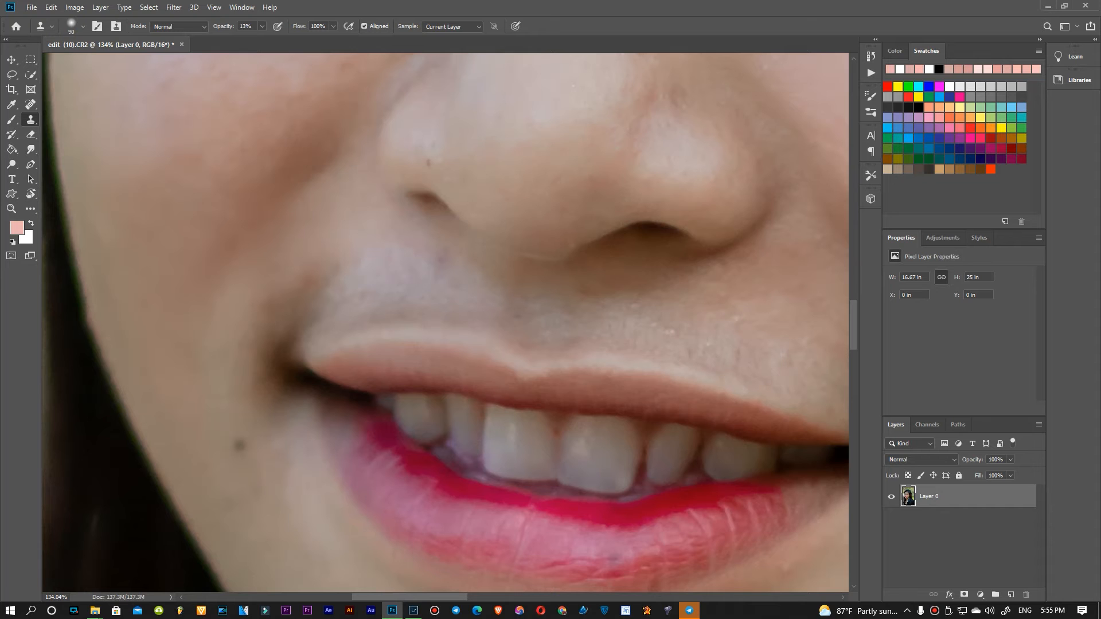
drag(439, 276, 373, 298)
Even out the purplish and pink patches on the image-left cheek, enlarging the Clone Stamp brush to 300 px
drag(447, 252, 408, 410)
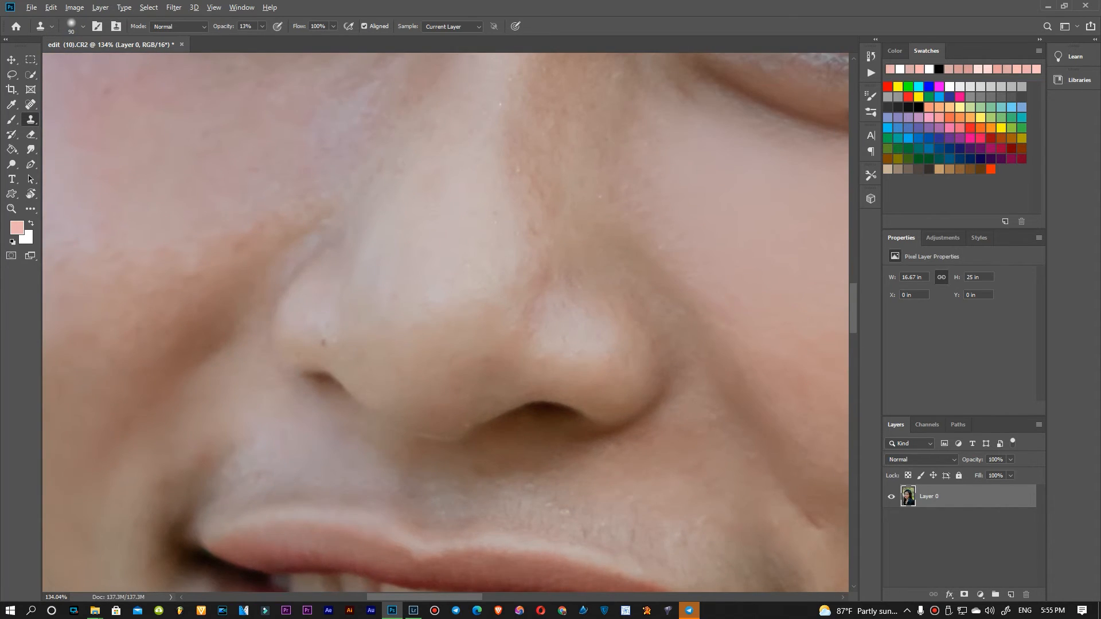
scroll(584, 261, down, 9)
scroll(528, 245, up, 5)
drag(528, 246, 519, 290)
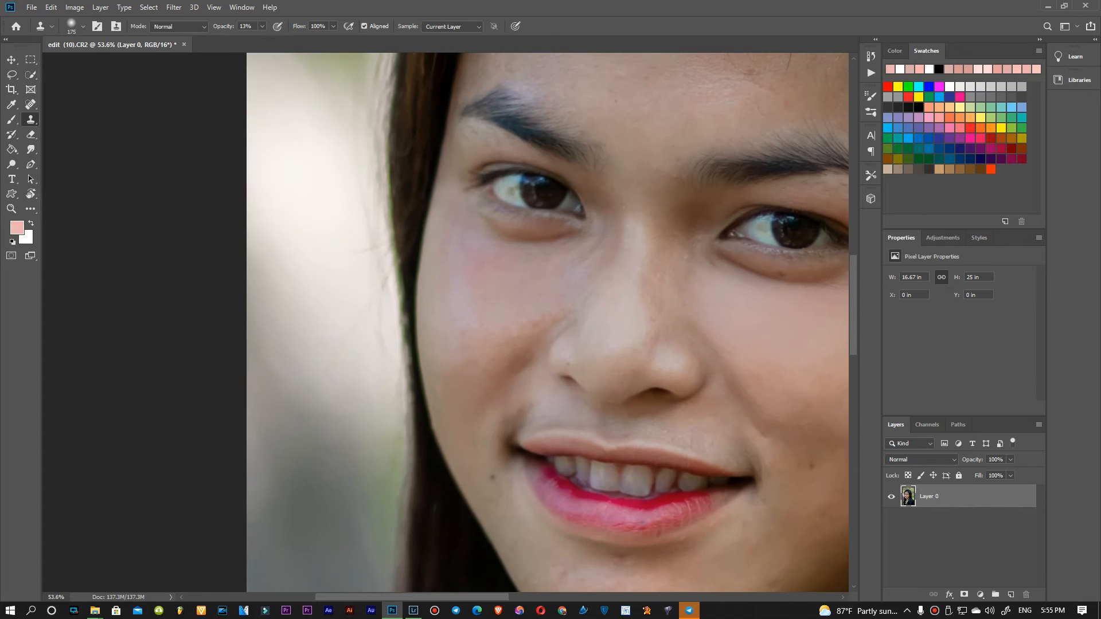
click(484, 269)
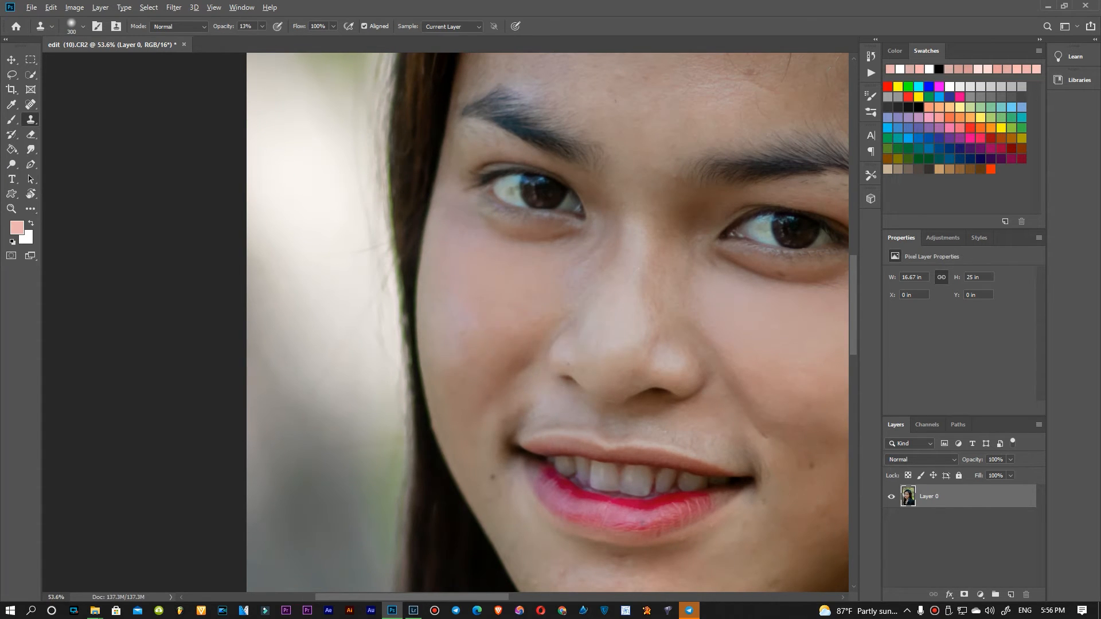
drag(457, 304, 458, 342)
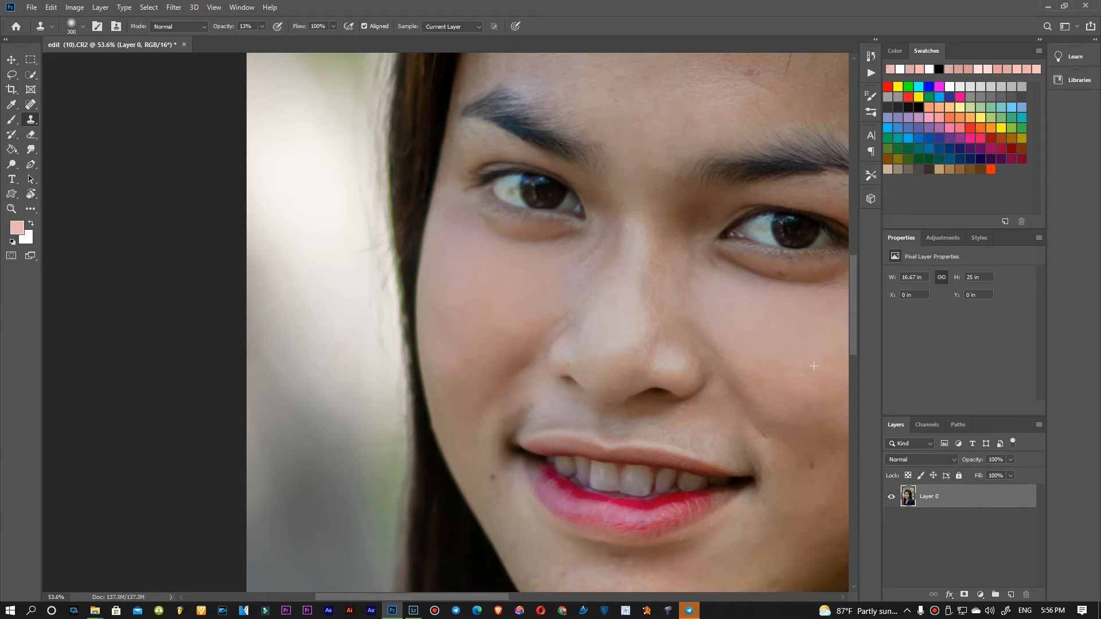
Smooth the skin at the image-left temple beside the hair with a reduced Clone Stamp brush
scroll(565, 378, down, 3)
scroll(659, 405, up, 2)
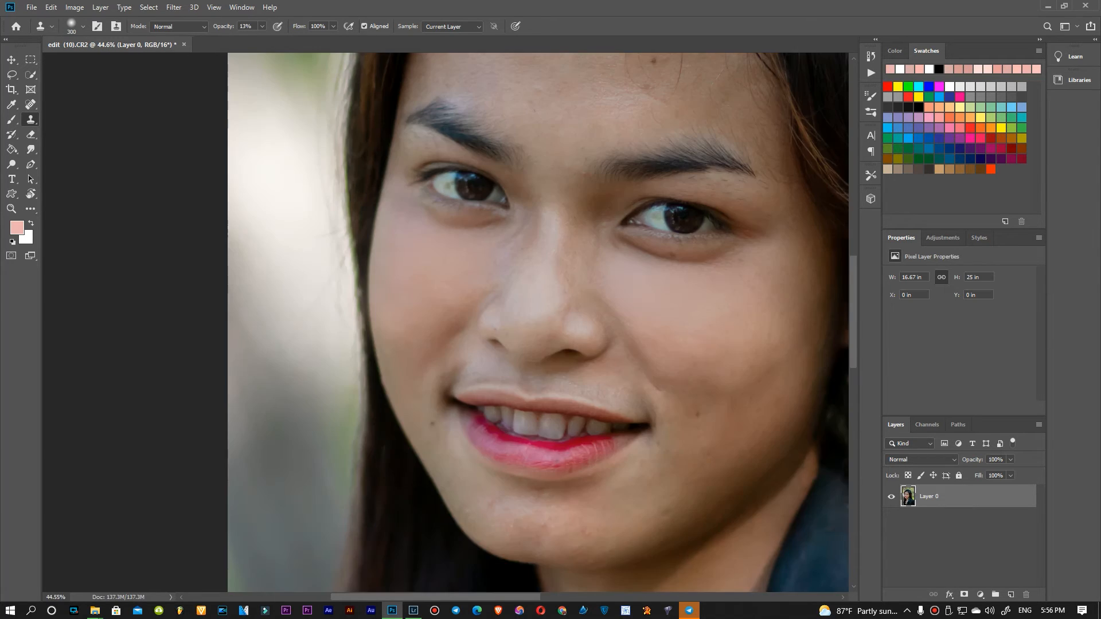
scroll(410, 273, up, 3)
key(bracketleft)
key(bracketleft)
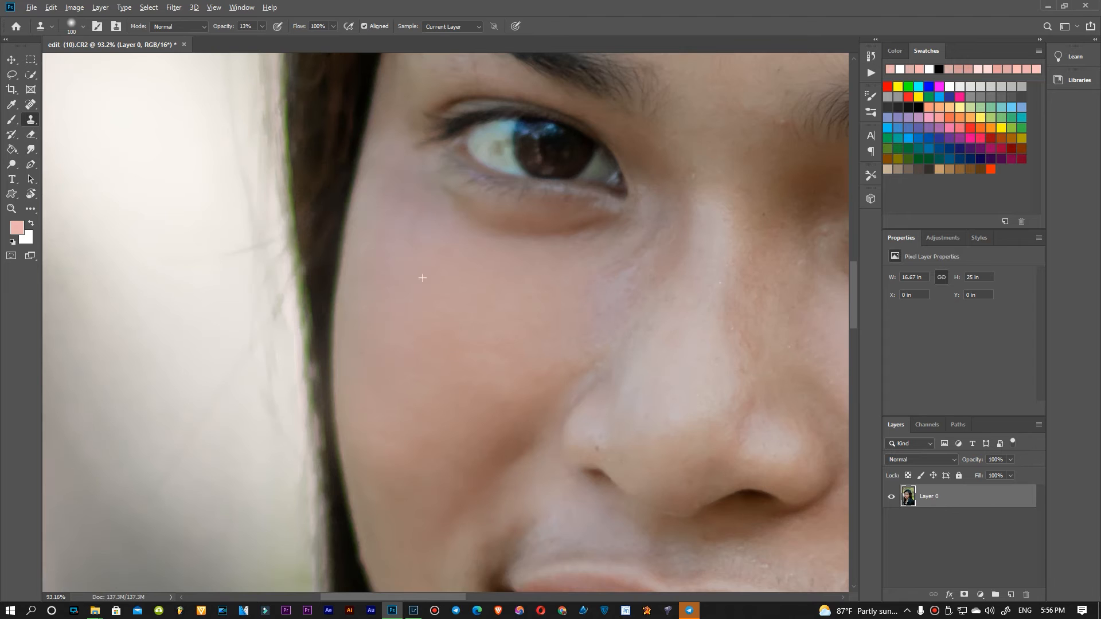
drag(368, 169, 365, 197)
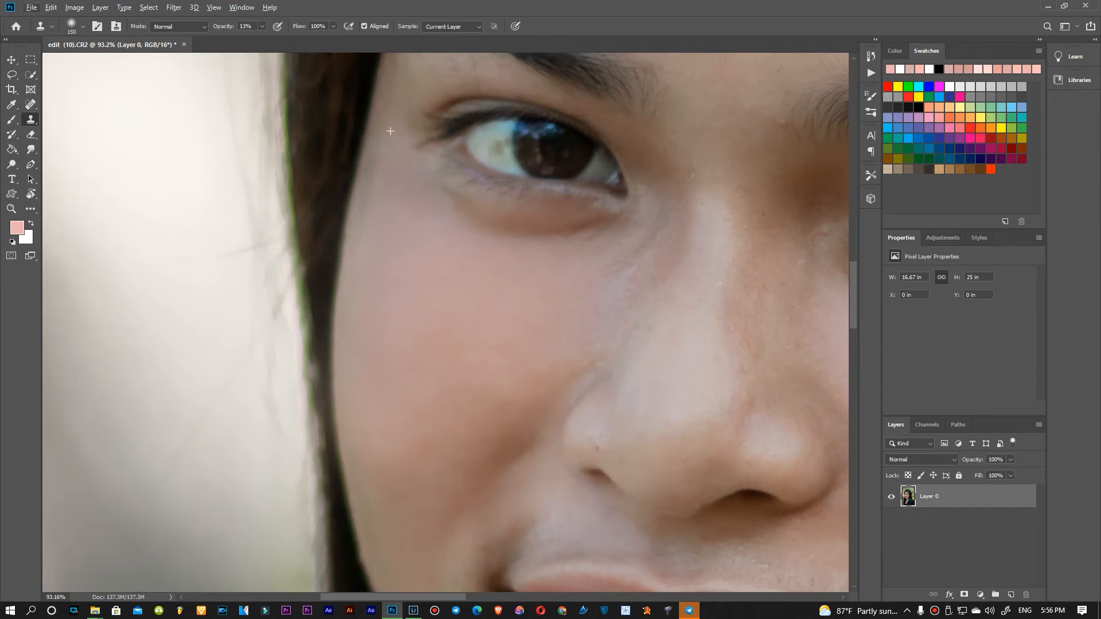
Even out the skin beneath the image-left eye with a 150 px Clone Stamp brush
key(z)
click(438, 265)
key(ctrl+z)
drag(435, 280, 429, 279)
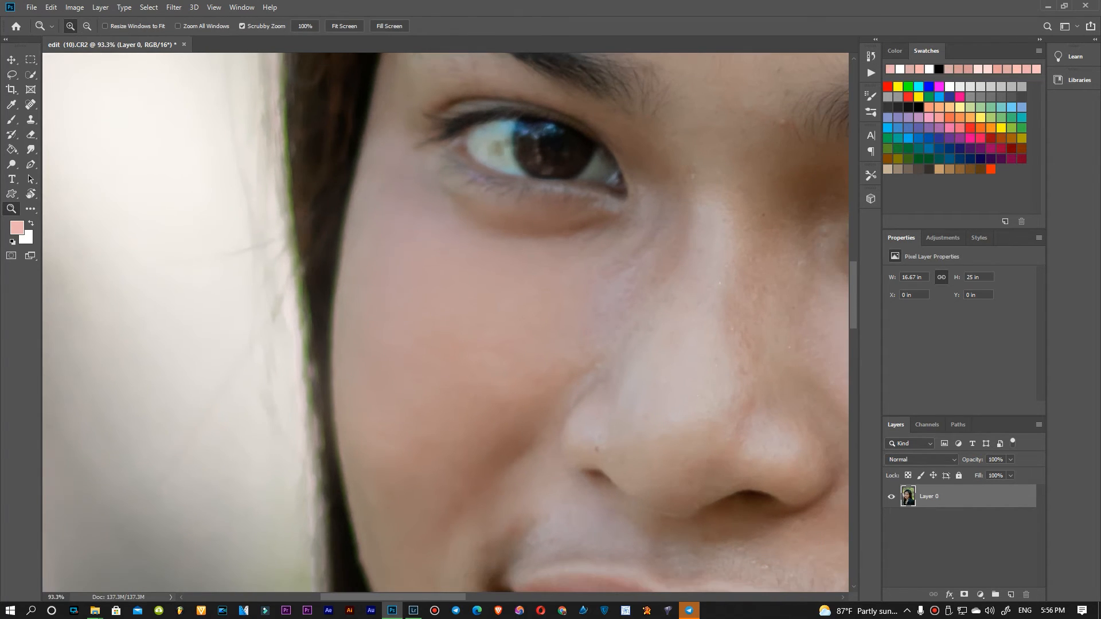
key(s)
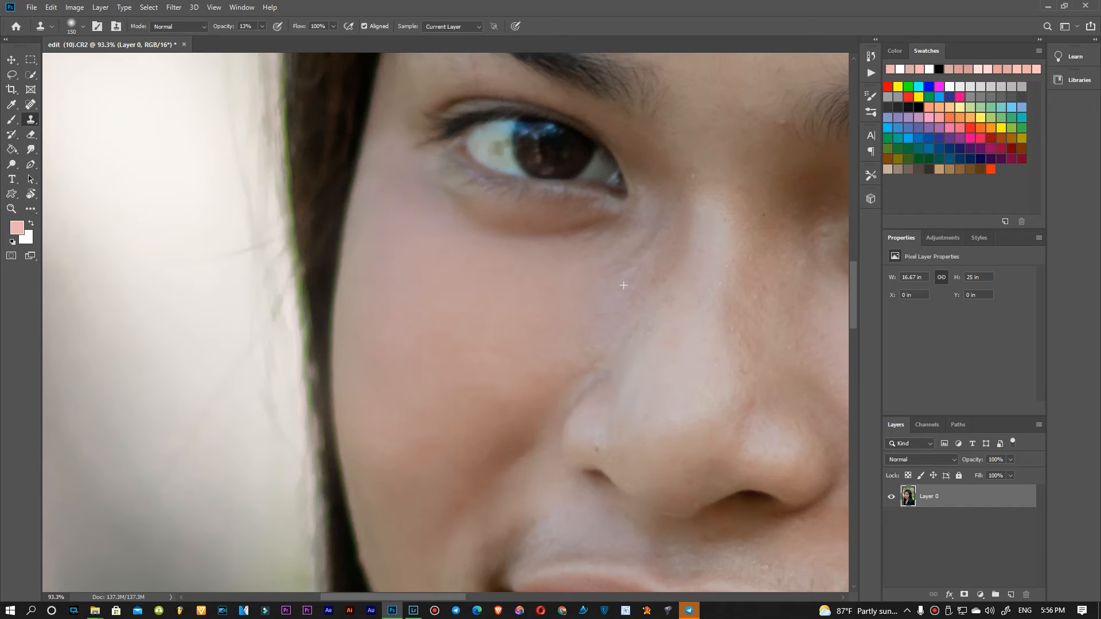
drag(428, 279, 486, 363)
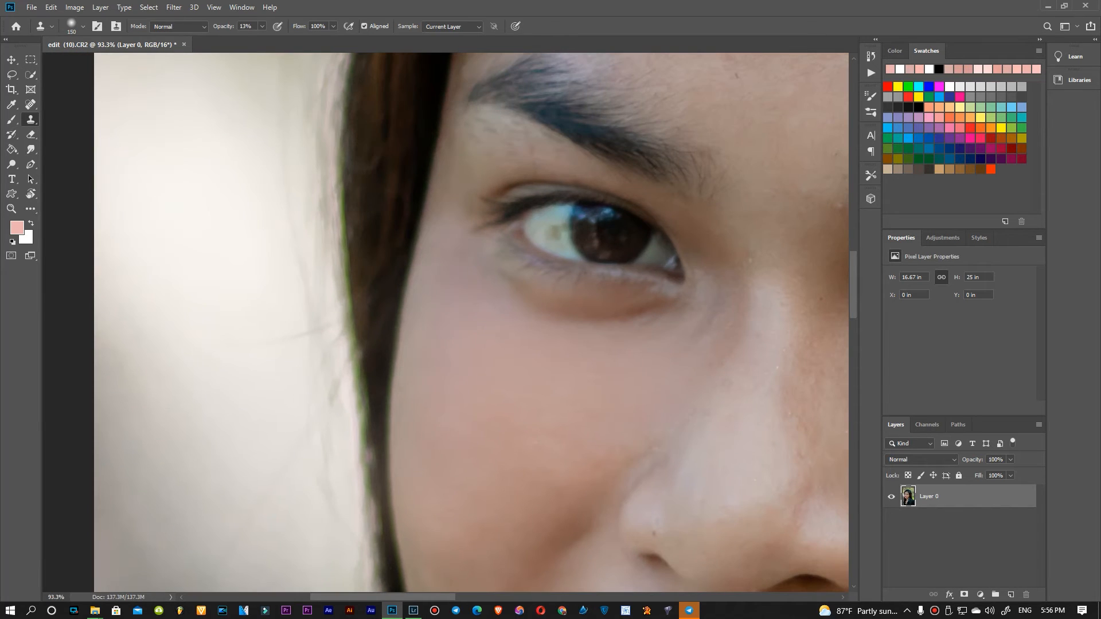
drag(588, 324, 459, 324)
drag(596, 367, 596, 321)
drag(682, 342, 716, 342)
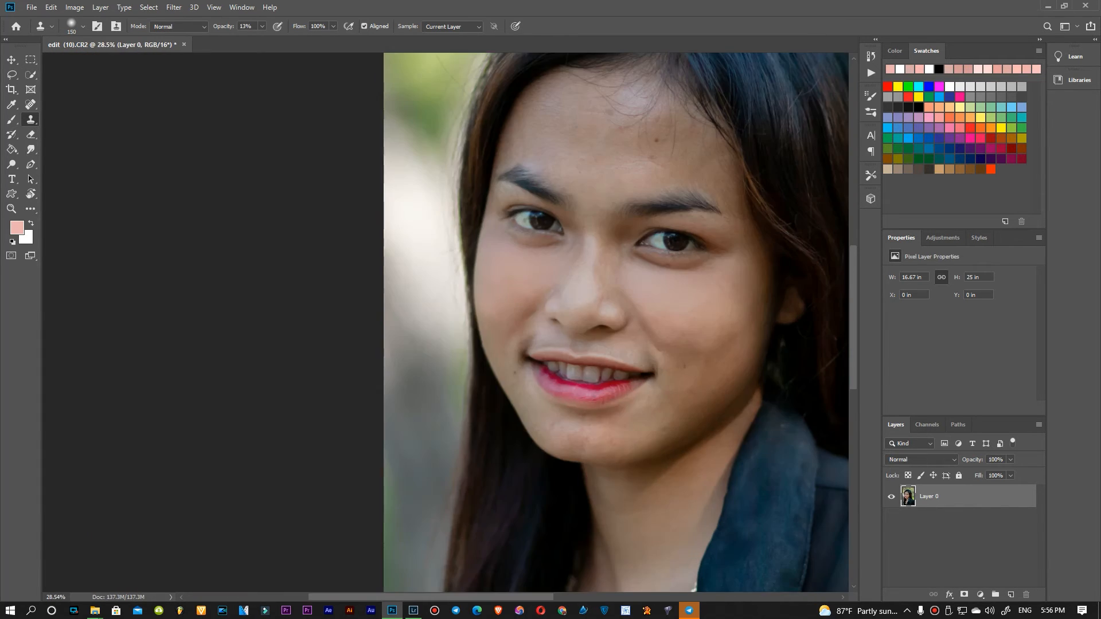
Enlarge the Clone Stamp brush and smooth the upper image-right cheek
key(bracketright)
key(bracketright)
key(bracketright)
key(bracketright)
key(bracketright)
drag(659, 298, 739, 298)
Clone out the dark spot on the image-right side of the forehead with a 150 px Clone Stamp brush
key(bracketleft)
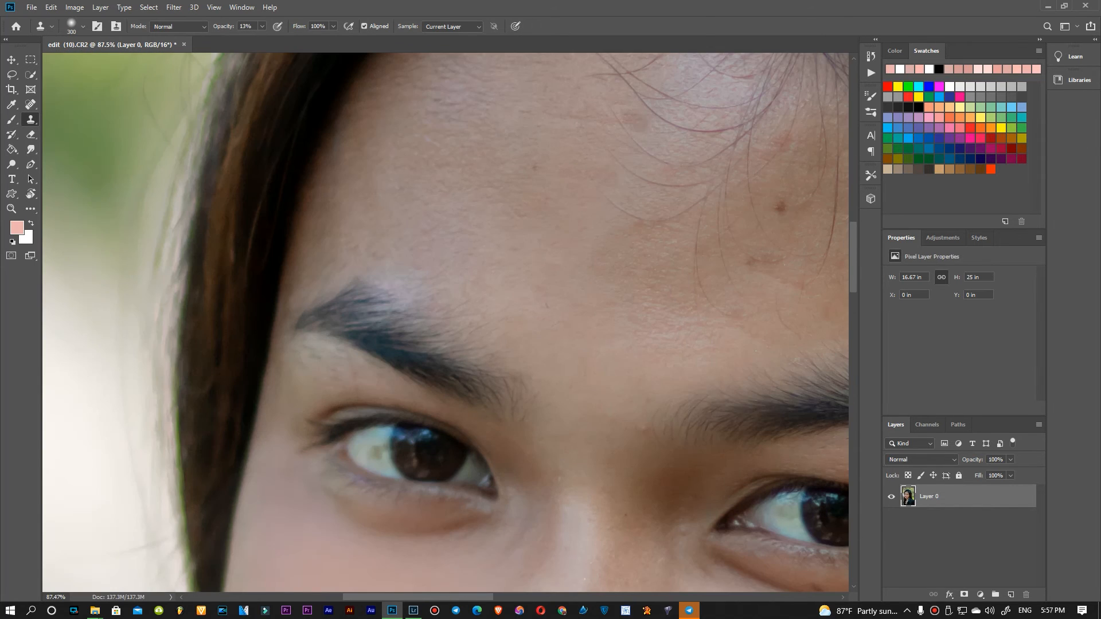
key(bracketleft)
key(bracketleft)
key(bracketleft)
key(bracketleft)
drag(624, 264, 454, 335)
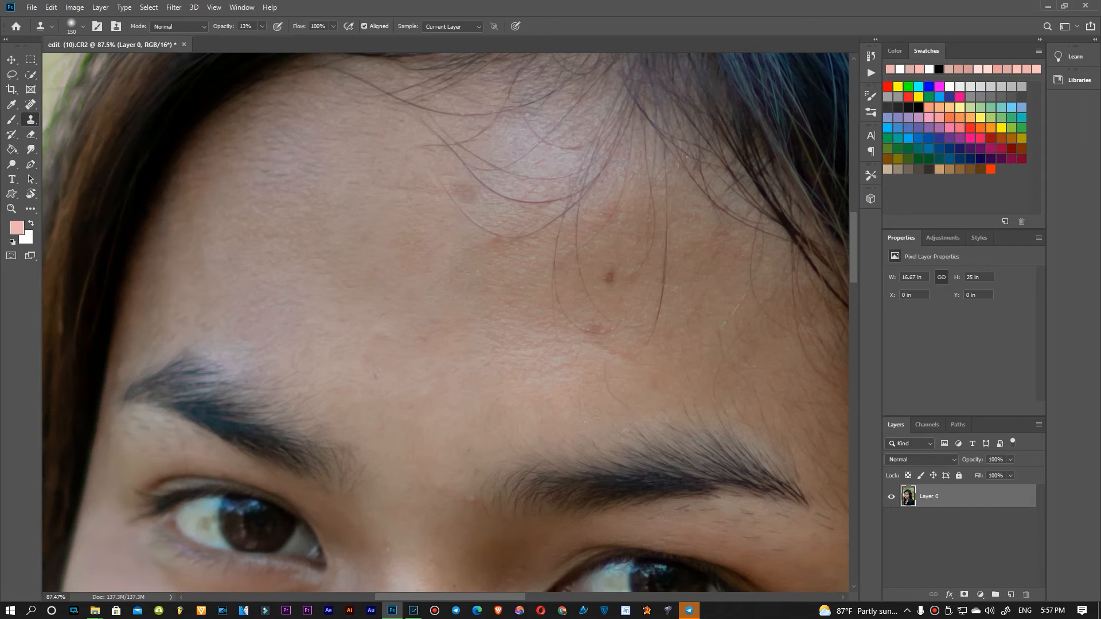
click(609, 277)
scroll(708, 298, down, 5)
scroll(659, 314, up, 5)
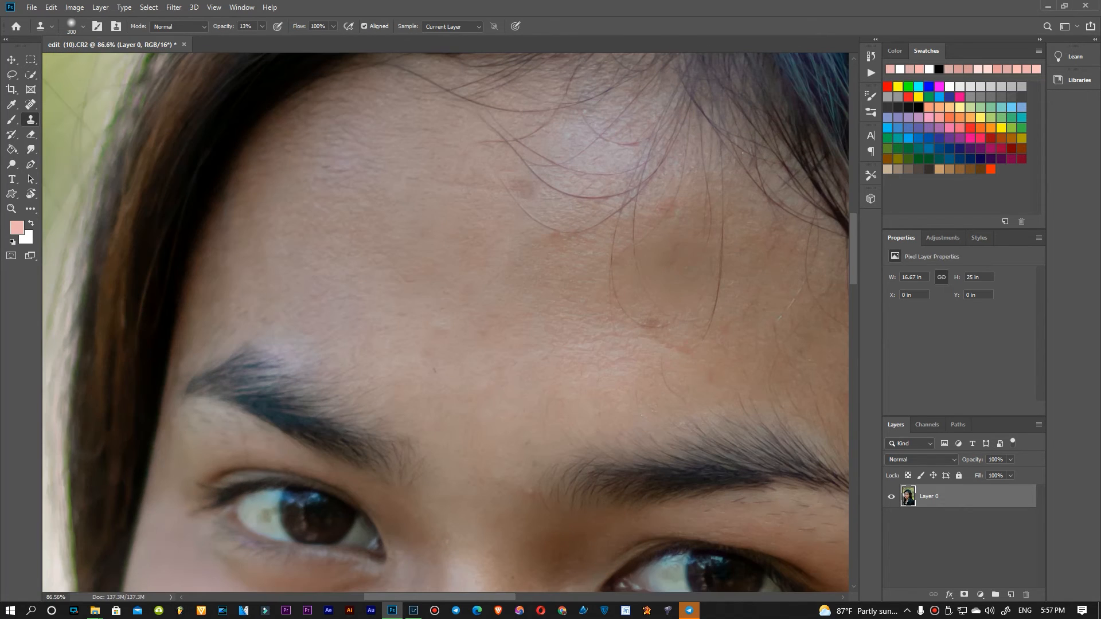
Clone out the small spots on the image-right side of the chin with an 80 to 100 px brush
key(bracketleft)
key(bracketleft)
key(bracketleft)
key(bracketleft)
key(bracketleft)
key(bracketleft)
key(bracketleft)
key(bracketleft)
scroll(581, 274, down, 5)
scroll(581, 274, up, 3)
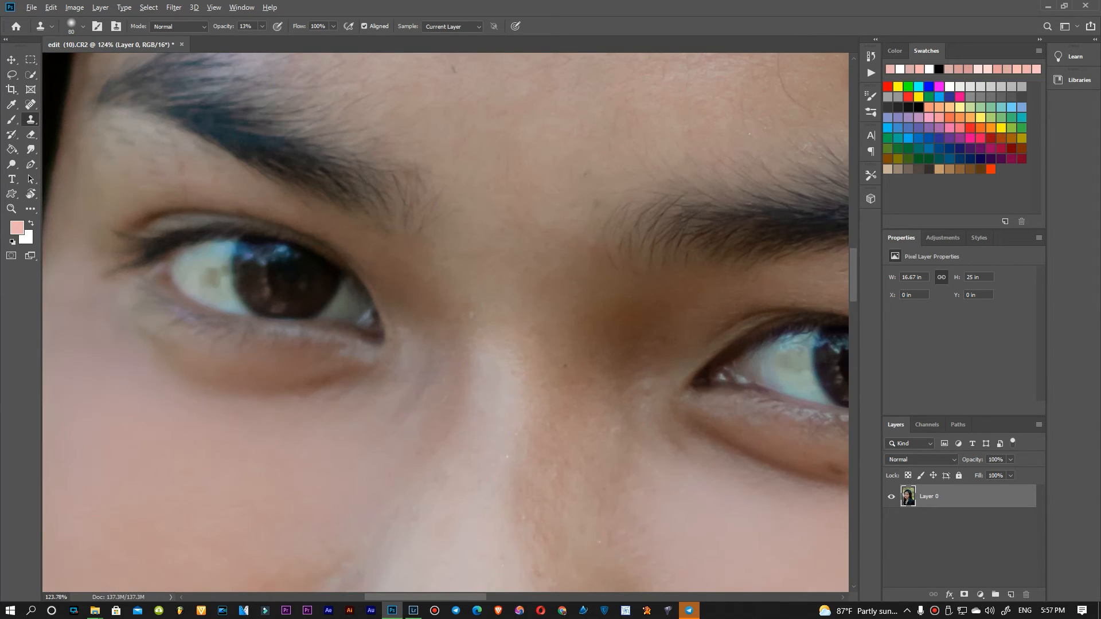
drag(582, 274, 86, 129)
drag(344, 562, 423, 367)
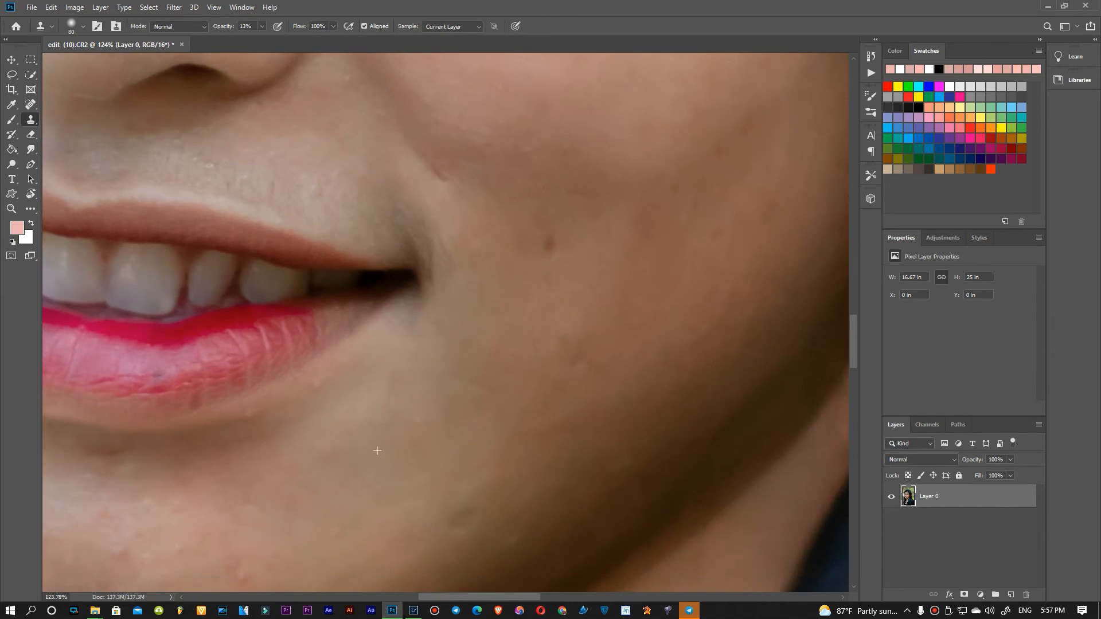
drag(377, 451, 513, 344)
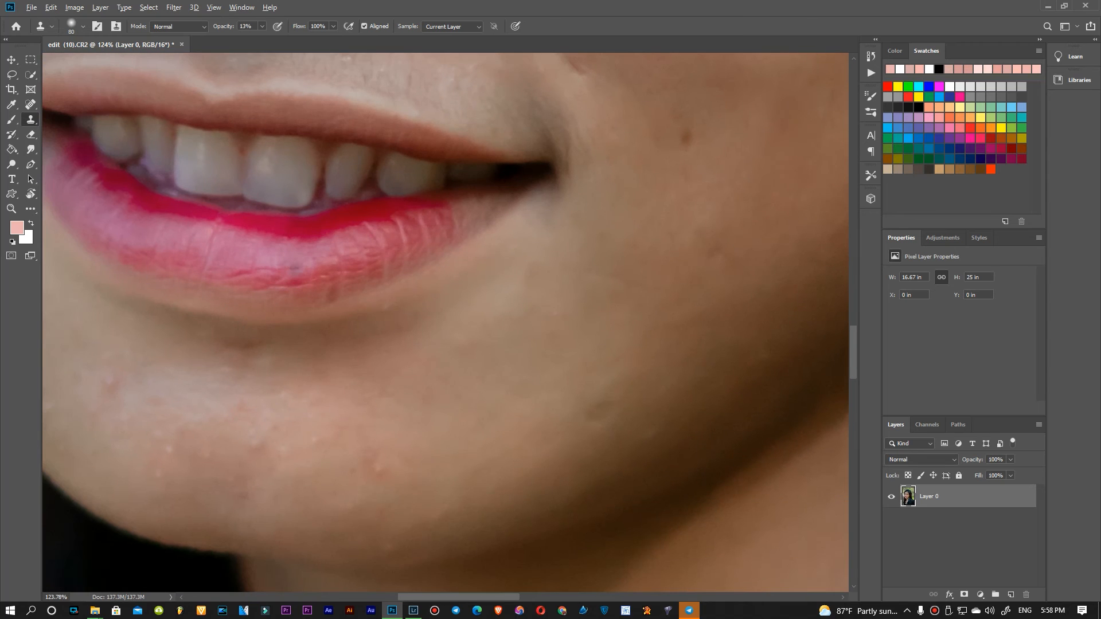
drag(404, 468, 470, 363)
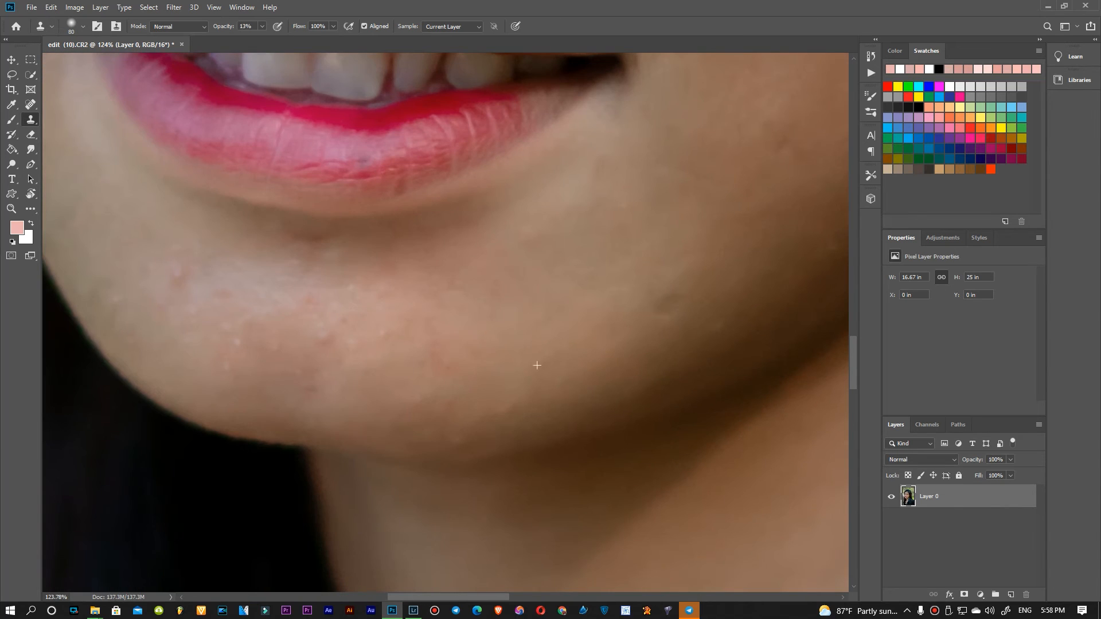
drag(583, 365, 595, 319)
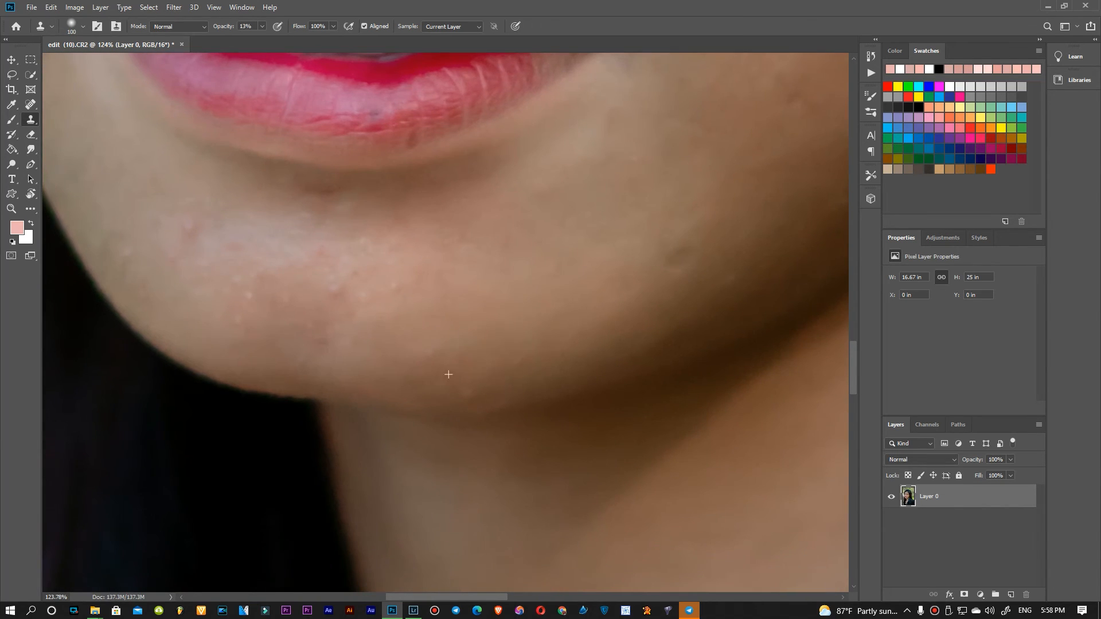
Smooth the bumps and shiny patches across the middle of the chin, enlarging the Clone Stamp brush to 250 px
drag(448, 375, 691, 436)
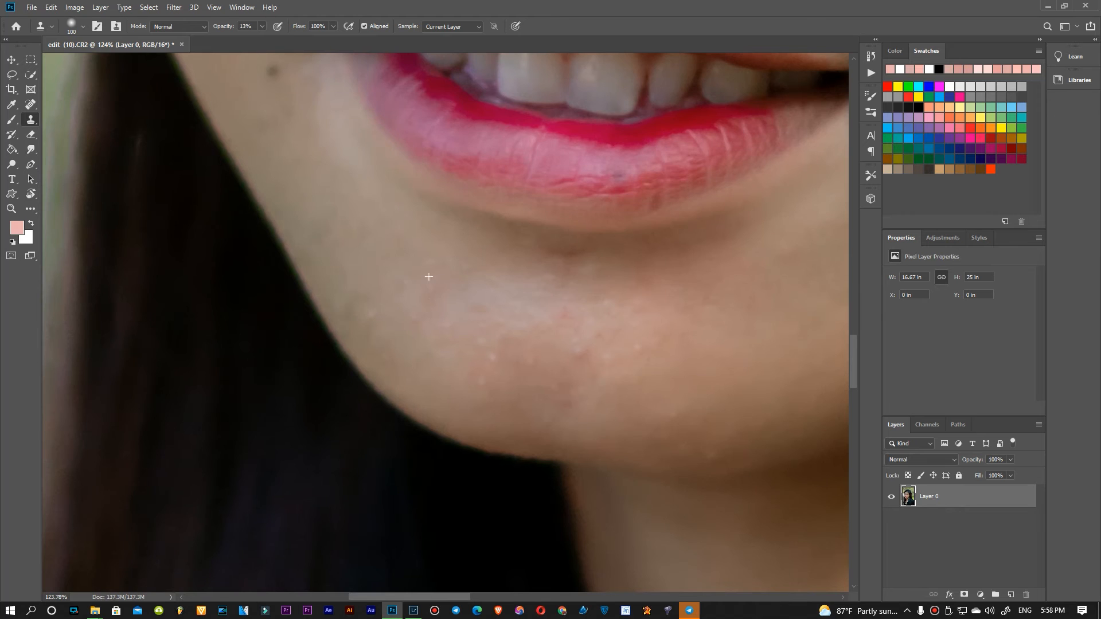
drag(429, 277, 397, 265)
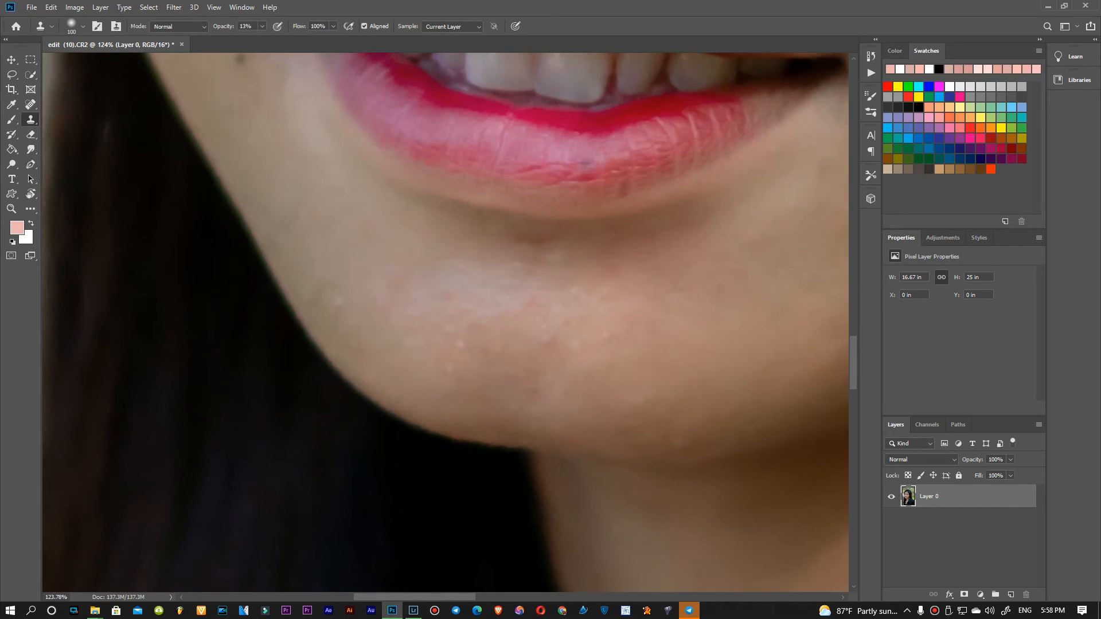
mouse_move(668, 320)
mouse_down()
mouse_move(696, 344)
mouse_move(715, 400)
mouse_up()
click(722, 358)
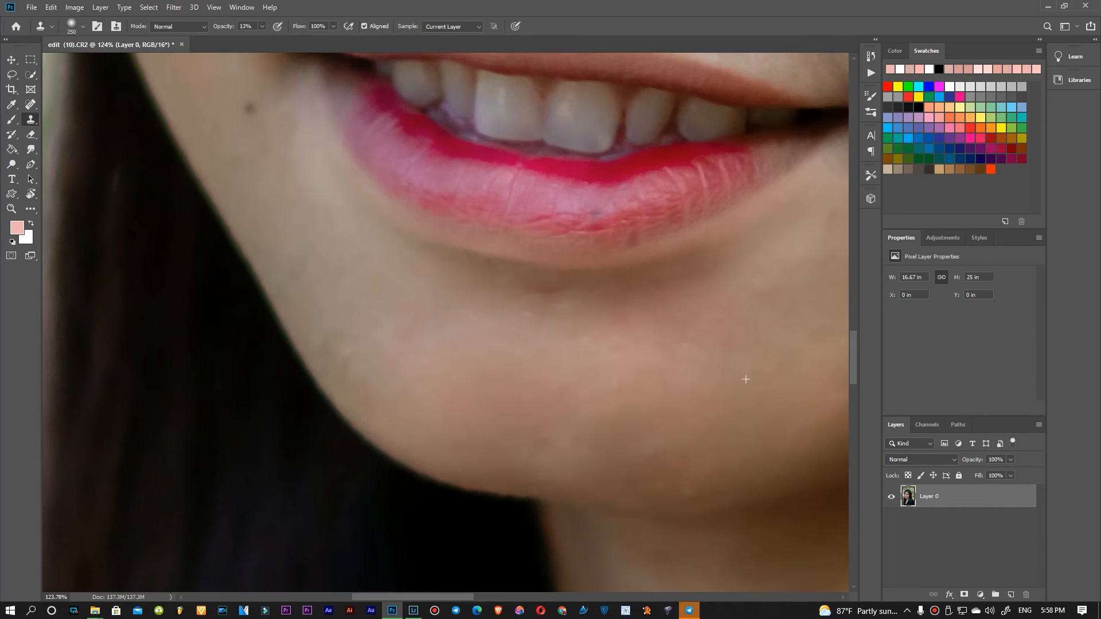
Even out the image-right cheek with the Clone Stamp brush enlarged to 600 px
scroll(613, 324, down, 5)
mouse_move(612, 324)
mouse_down()
mouse_move(685, 409)
mouse_move(589, 488)
mouse_up()
key(bracketright)
key(bracketright)
key(bracketright)
key(bracketright)
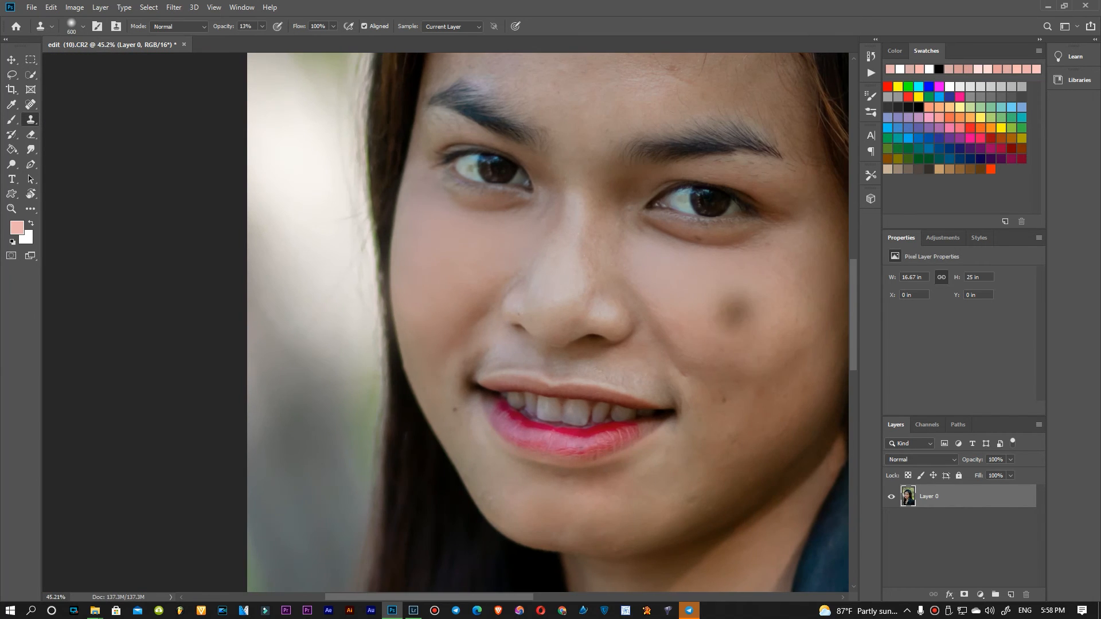
click(754, 317)
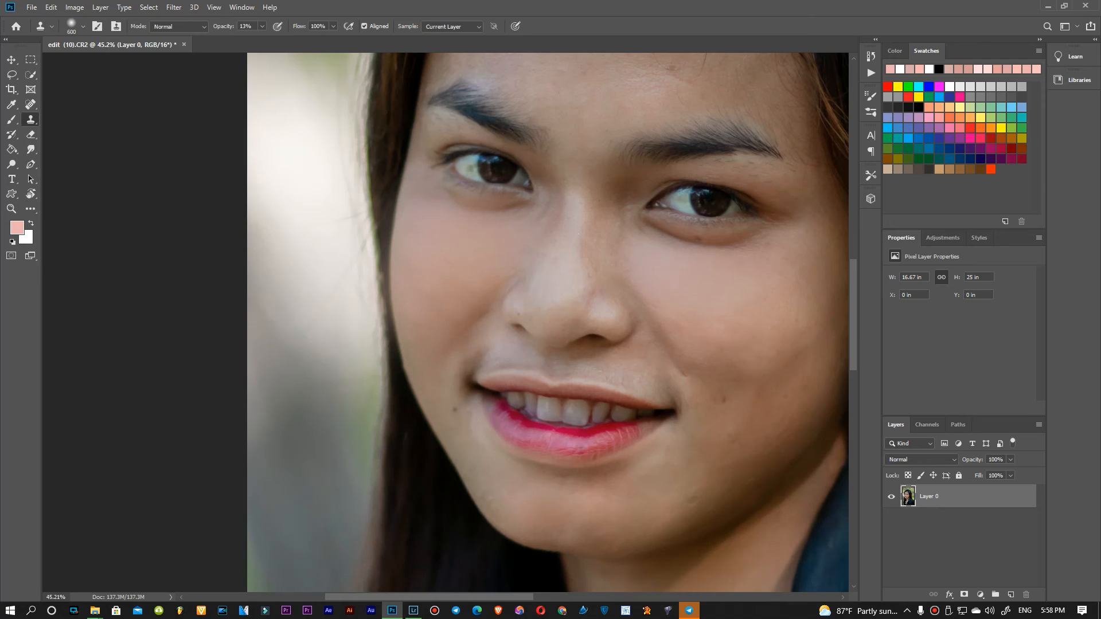
Brighten the photo with a Levels adjustment, setting the white input level to 240
scroll(445, 323, down, 6)
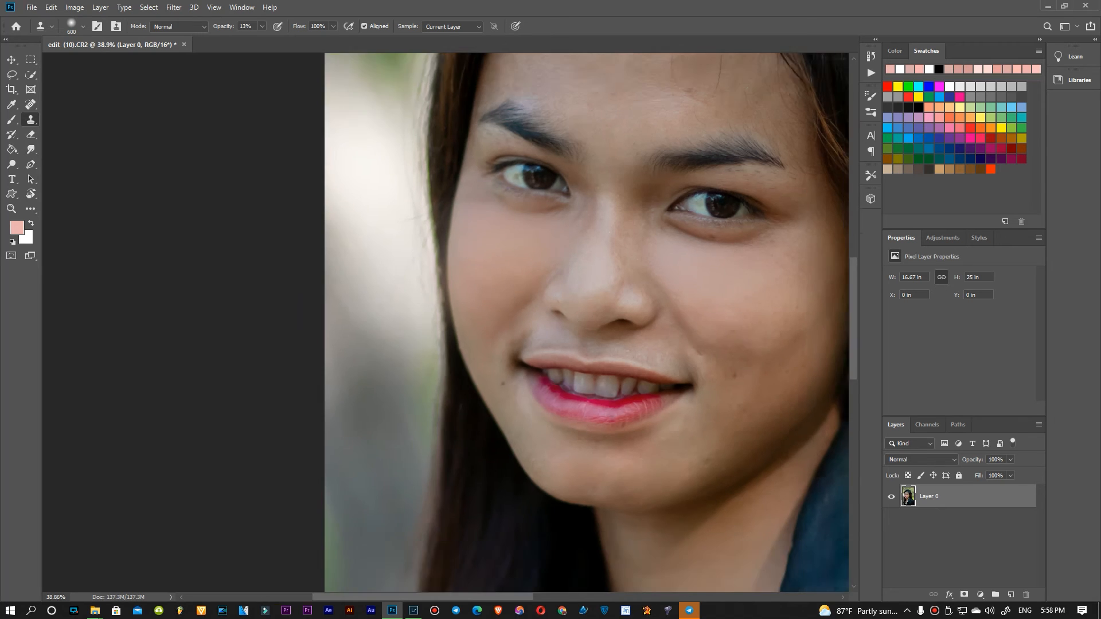
scroll(445, 322, up, 1)
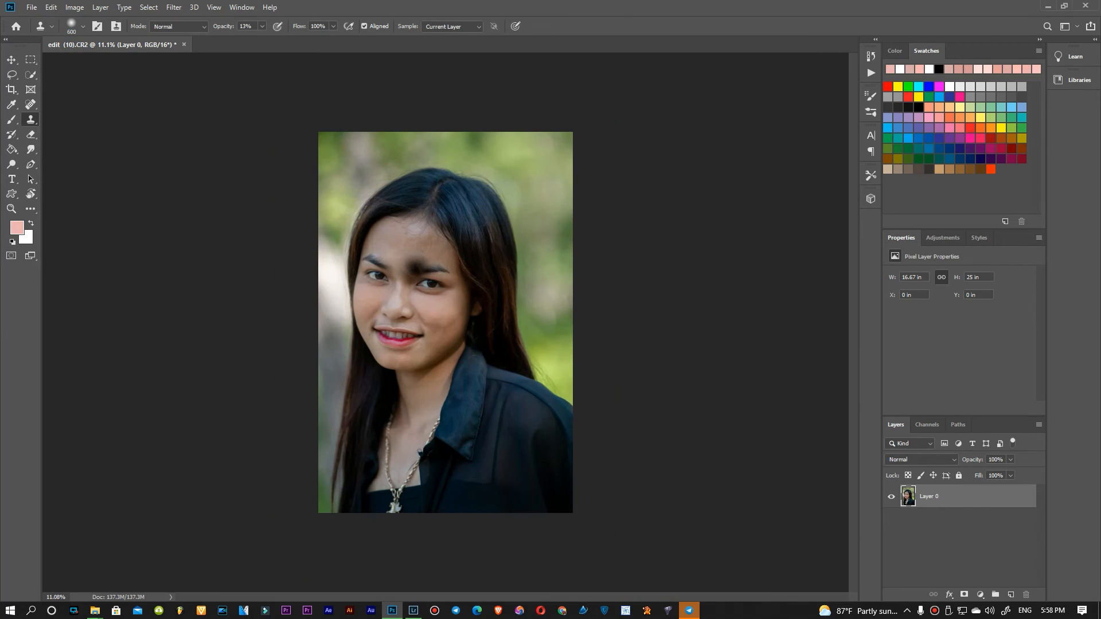
scroll(425, 262, up, 5)
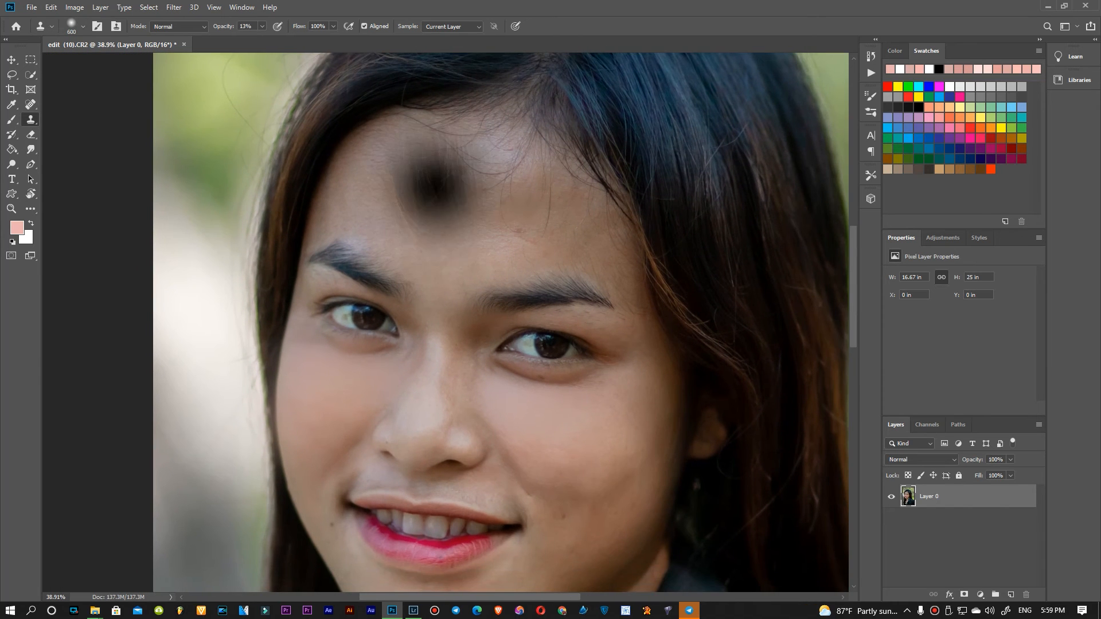
key(ctrl+l)
drag(895, 329, 887, 330)
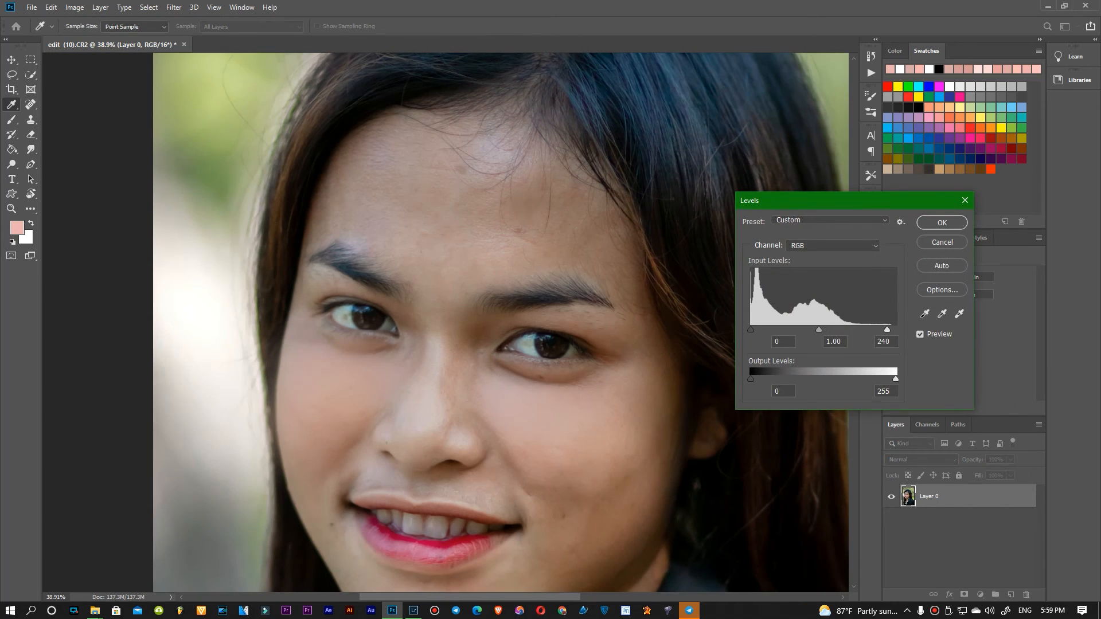
key(Return)
Save the retouched portrait and switch to Lightroom Classic
scroll(637, 341, down, 5)
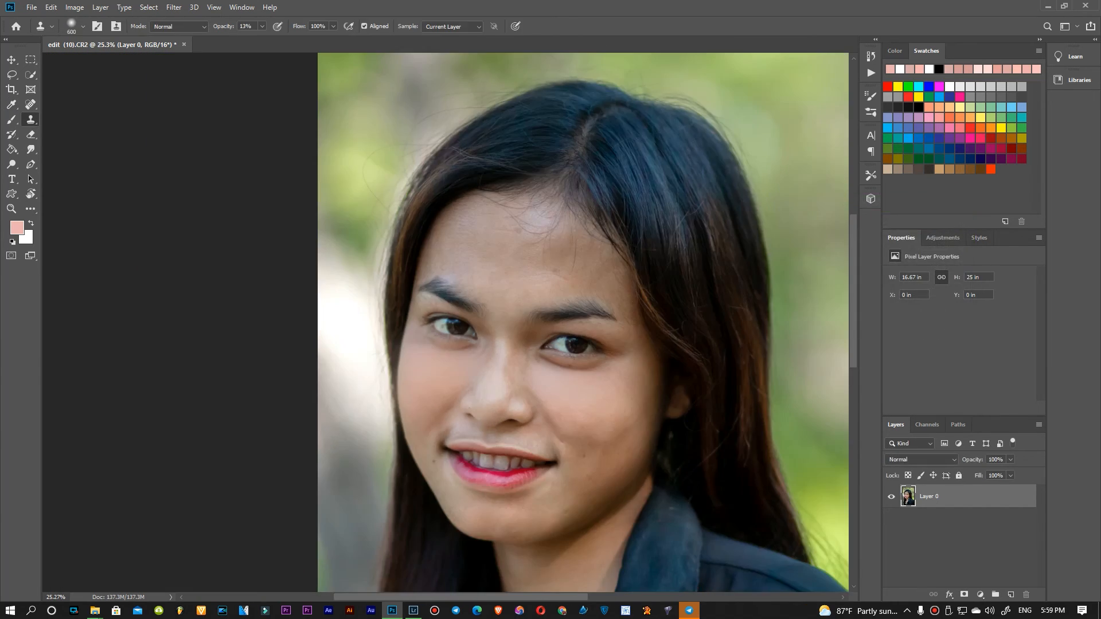
scroll(401, 330, up, 3)
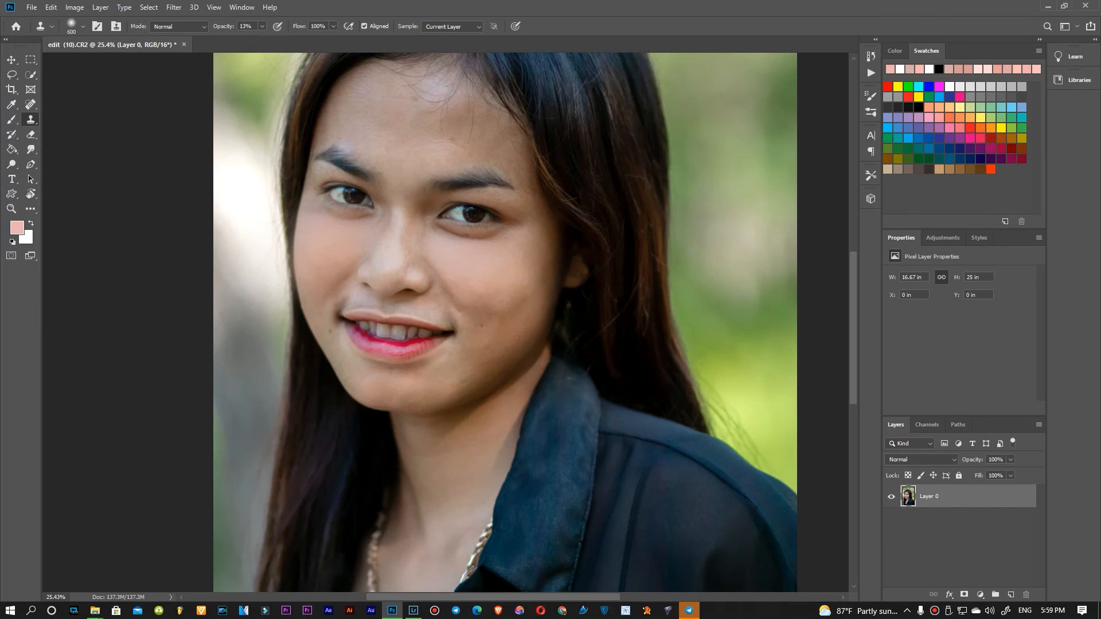
key(ctrl+s)
click(413, 610)
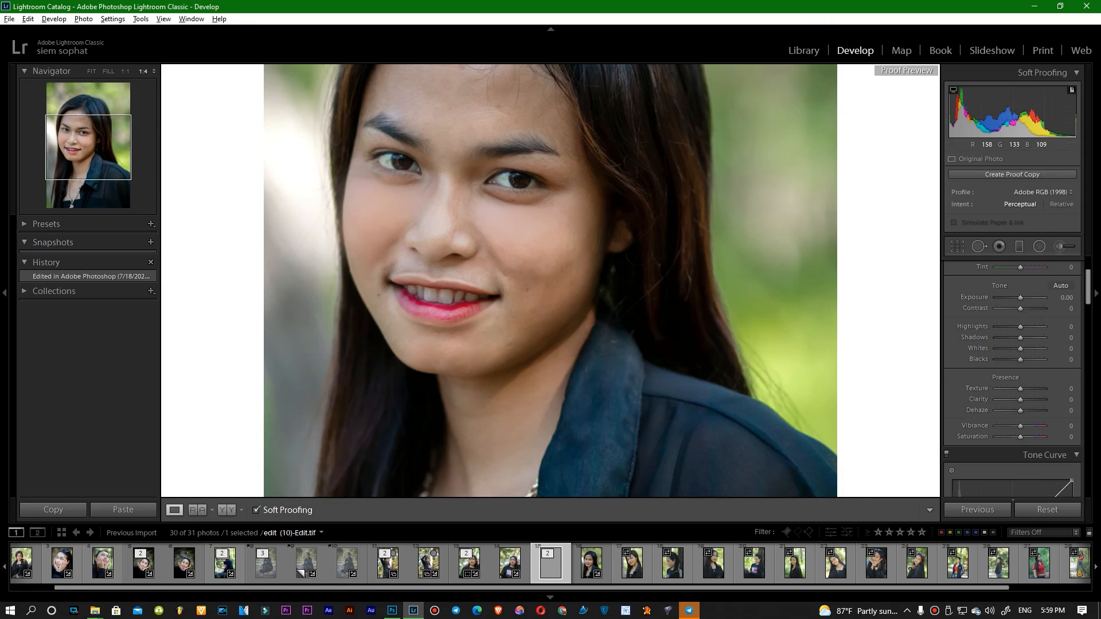
Set the split-toning highlight hue to 197 and add a midtone point to the RGB tone curve
key(super)
key(ctrl+minus)
key(ctrl+equal)
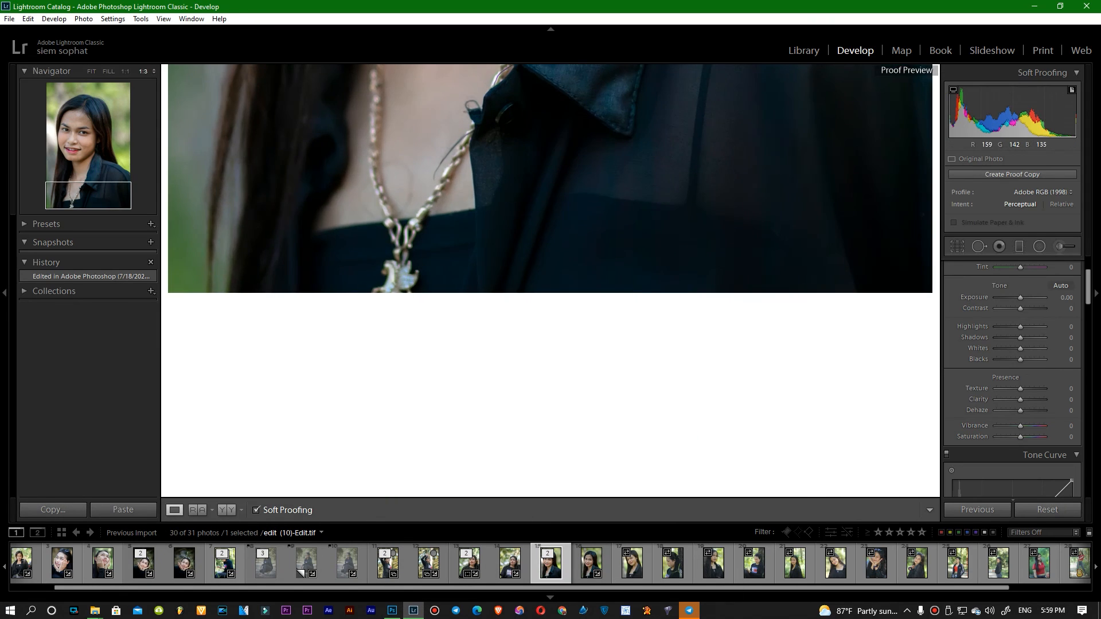
scroll(551, 280, up, 5)
scroll(1012, 367, up, 2)
click(1095, 293)
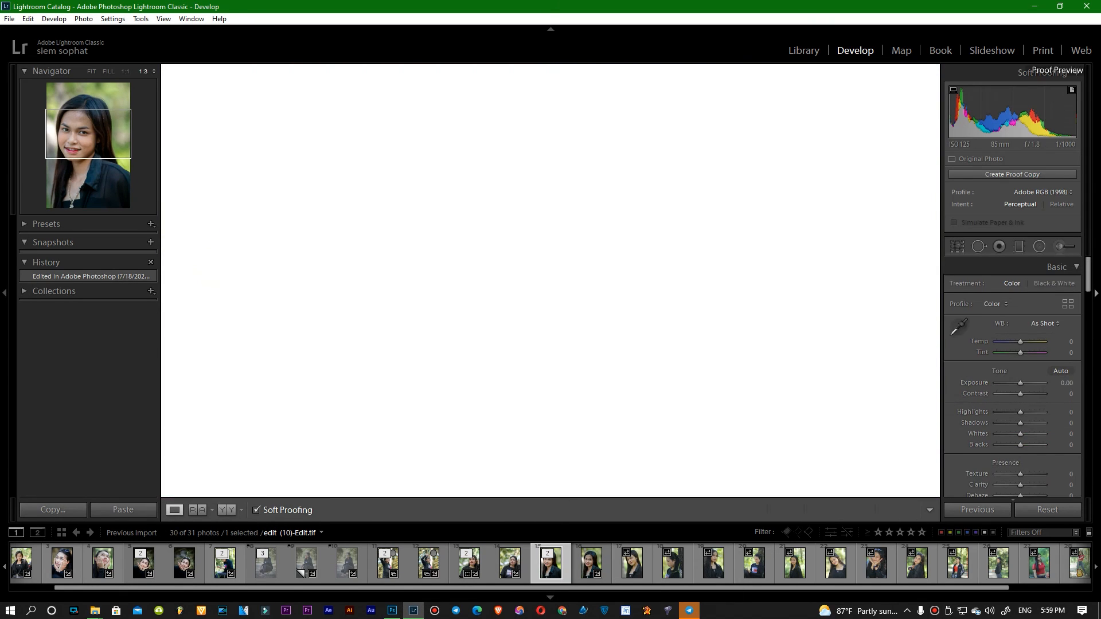
click(1096, 293)
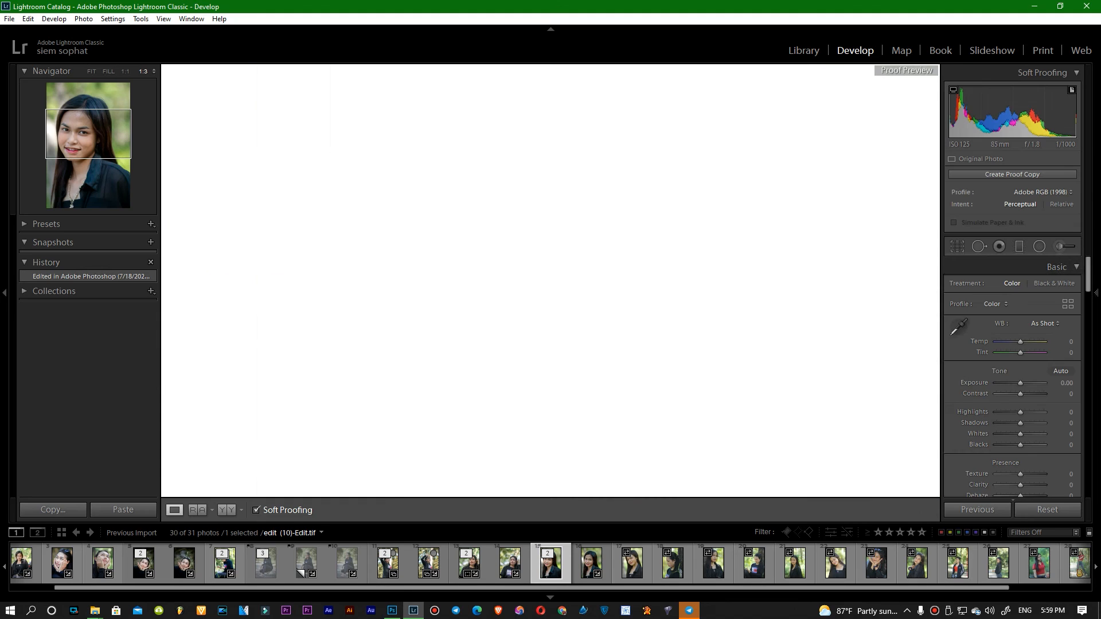
drag(1088, 277, 1087, 391)
click(1044, 339)
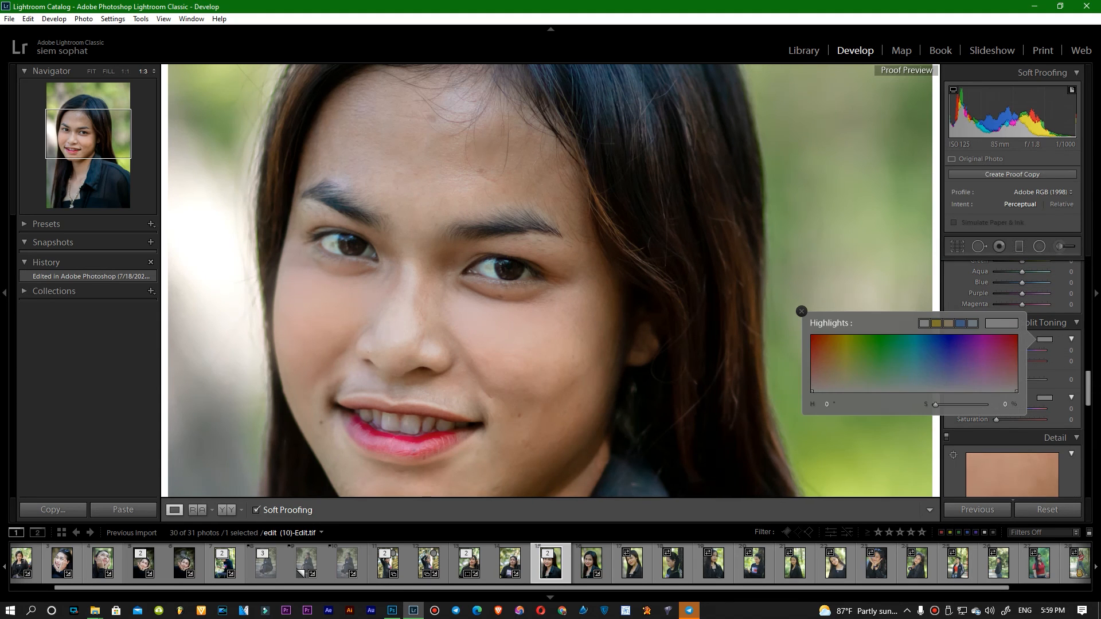
drag(913, 386, 924, 390)
drag(1087, 388, 1087, 319)
drag(1006, 325, 1005, 319)
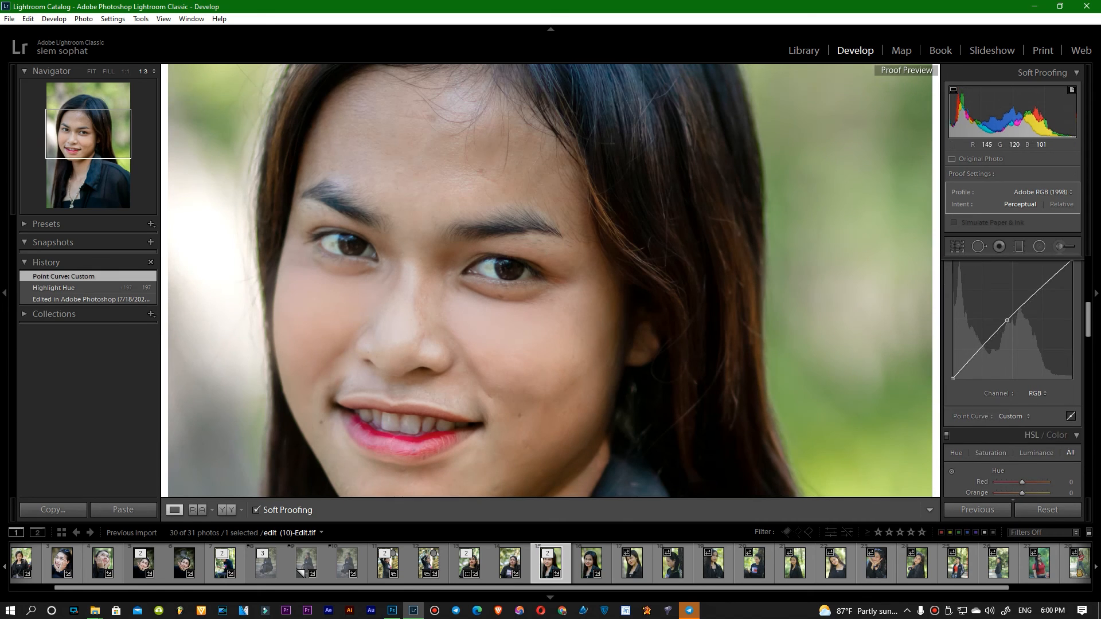
Set HSL hue to red +7 and orange -4, saturation to red +2 and orange -4, and luminance to red +11 and orange +9
drag(1087, 319, 1087, 347)
drag(1021, 307, 1025, 297)
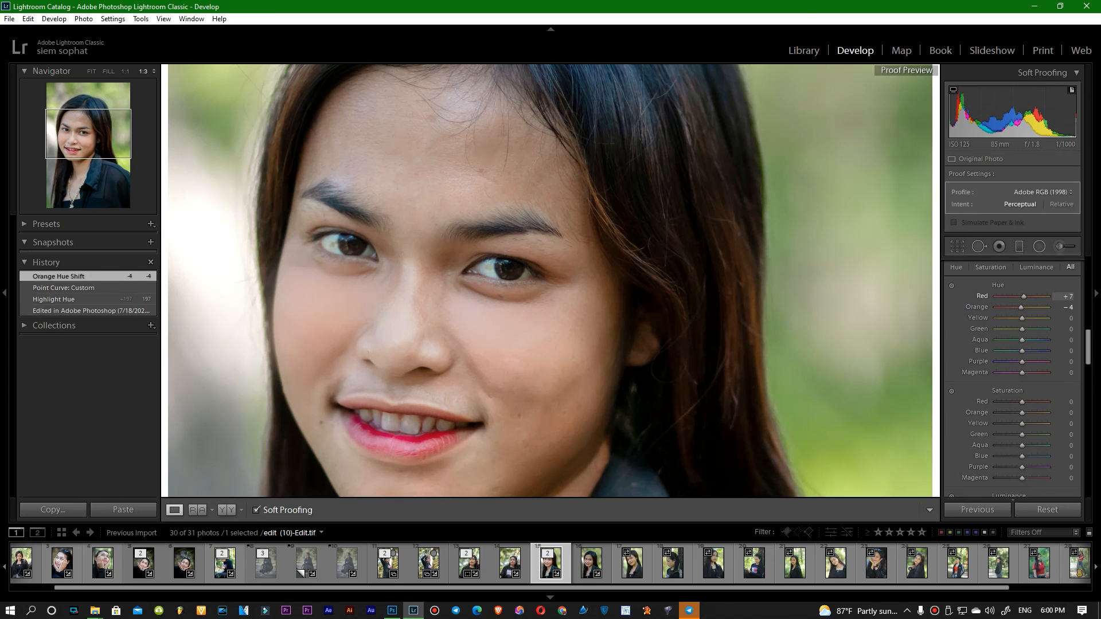
drag(1021, 402, 1023, 417)
scroll(1012, 373, down, 3)
Add a post-crop vignette with amount -38 and midpoint 42
click(596, 287)
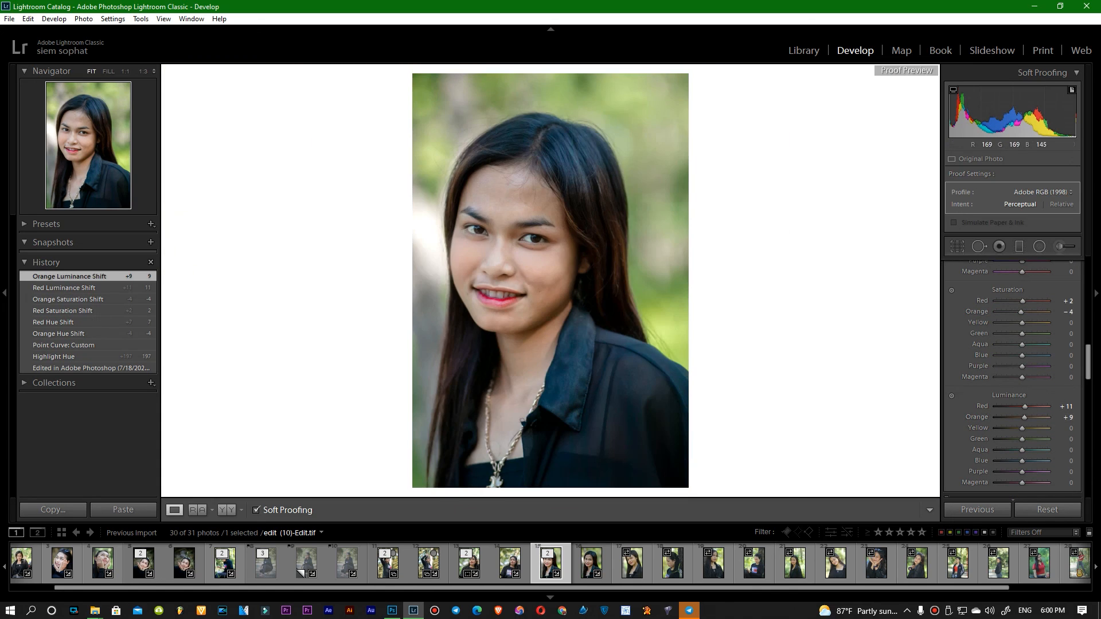
scroll(1012, 372, down, 5)
scroll(1011, 435, down, 3)
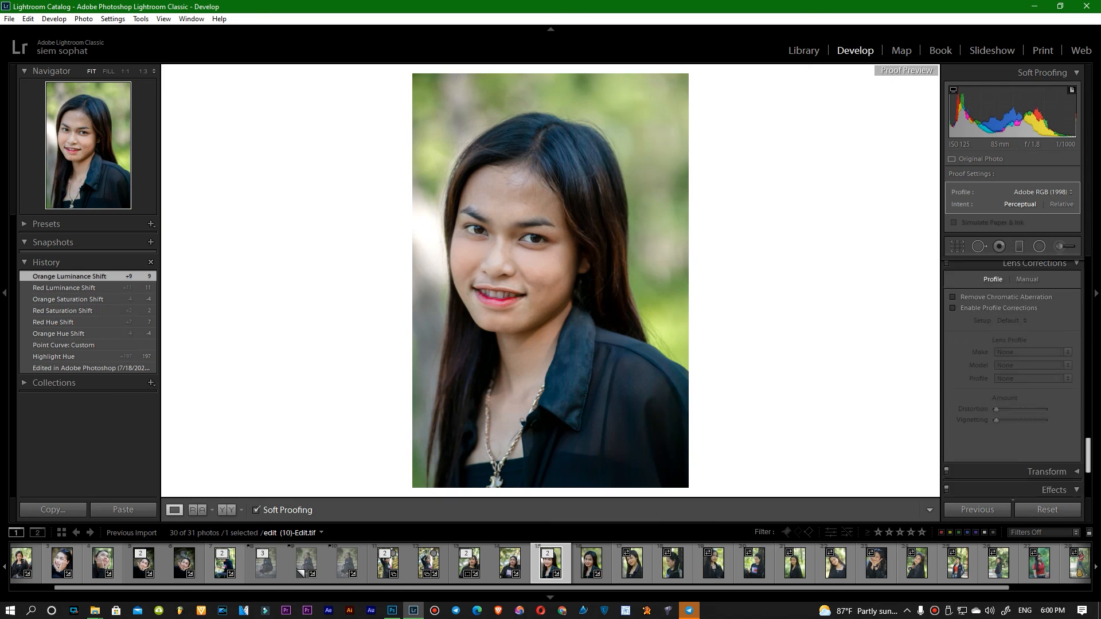
drag(1020, 480, 1015, 492)
drag(1017, 481, 1011, 480)
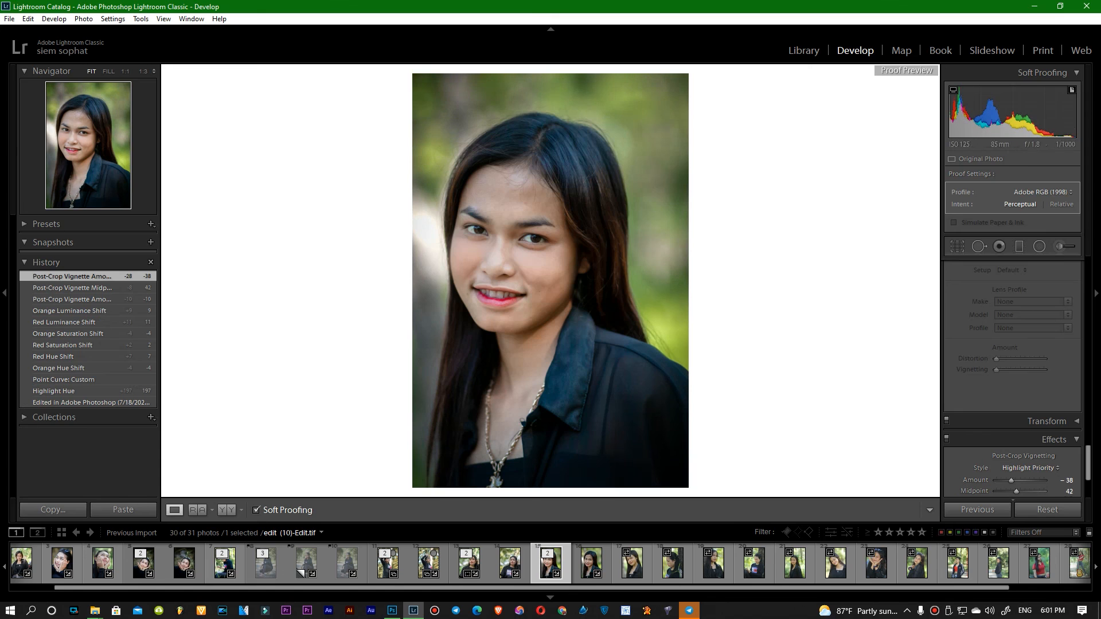
Lower the tone curve's midpoint slightly and set Highlights to -29, Shadows to +12, Whites to -2 and Blacks to -26
drag(1088, 464, 1088, 305)
drag(1006, 394, 1007, 397)
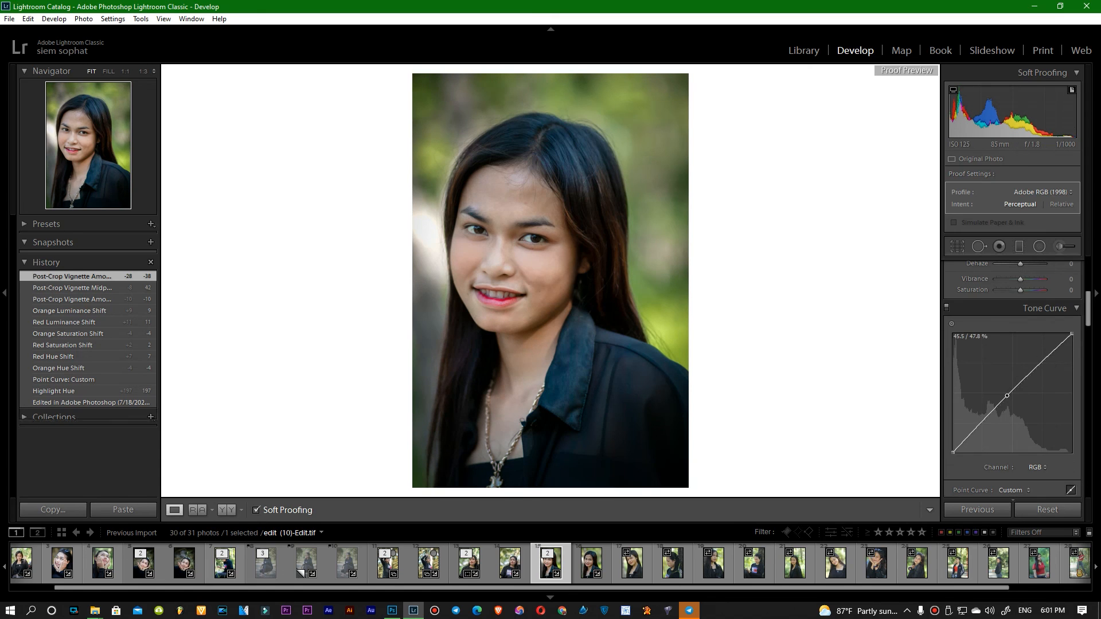
drag(1087, 305, 1088, 278)
drag(1020, 389, 1013, 422)
drag(1016, 410, 1022, 411)
click(562, 229)
click(561, 229)
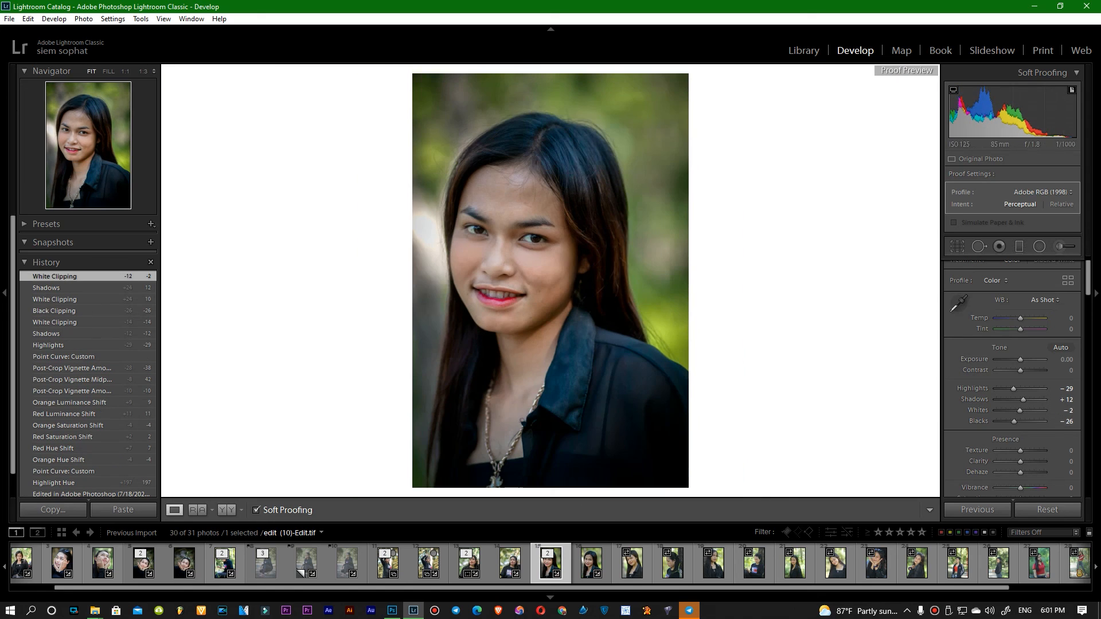